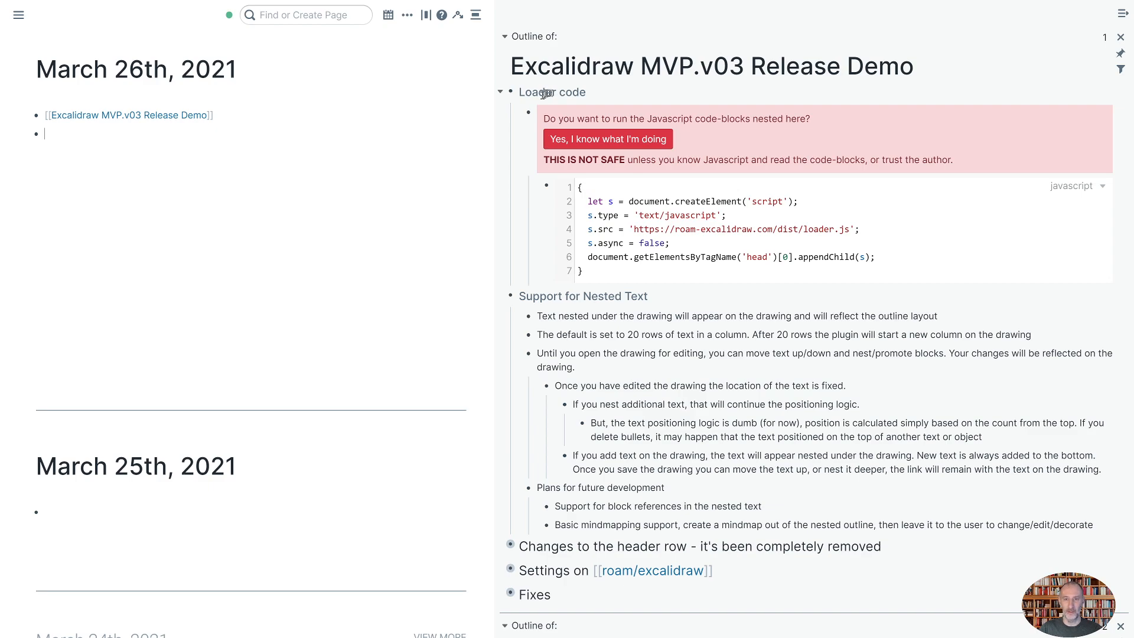
Collapse the Loader code section of the Excalidraw MVP.v03 Release Demo outline
click(591, 99)
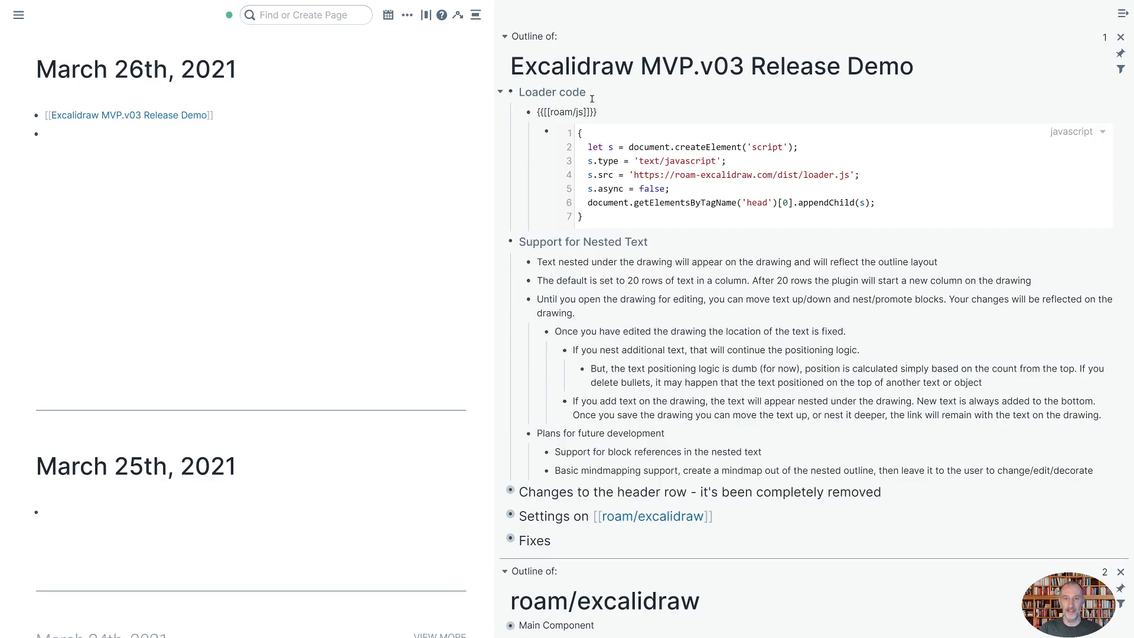
key(Escape)
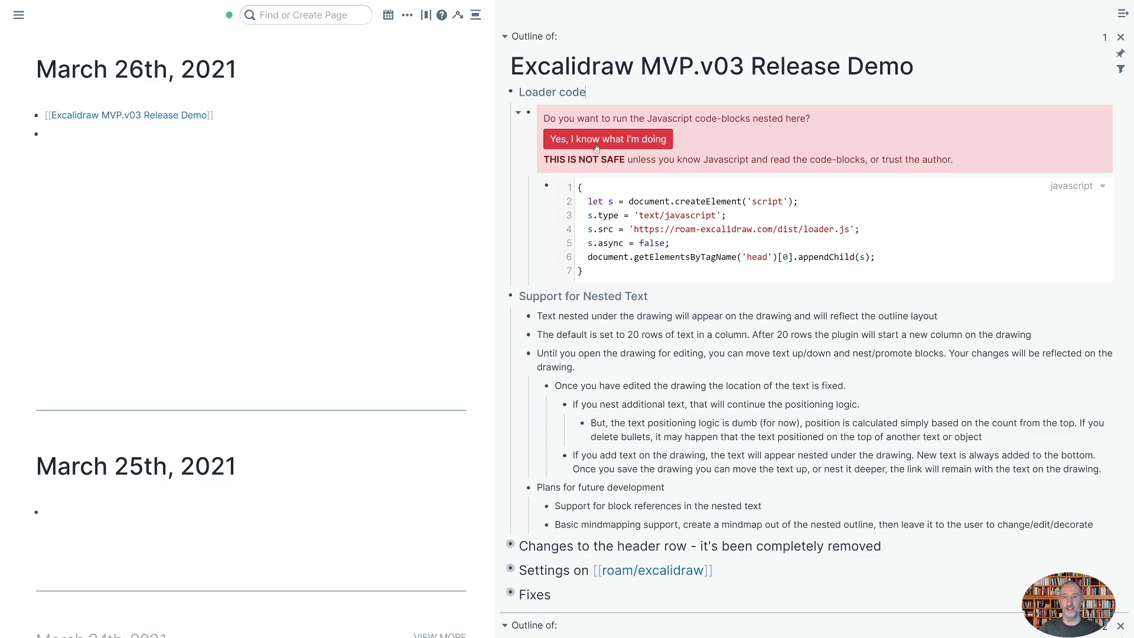
click(501, 95)
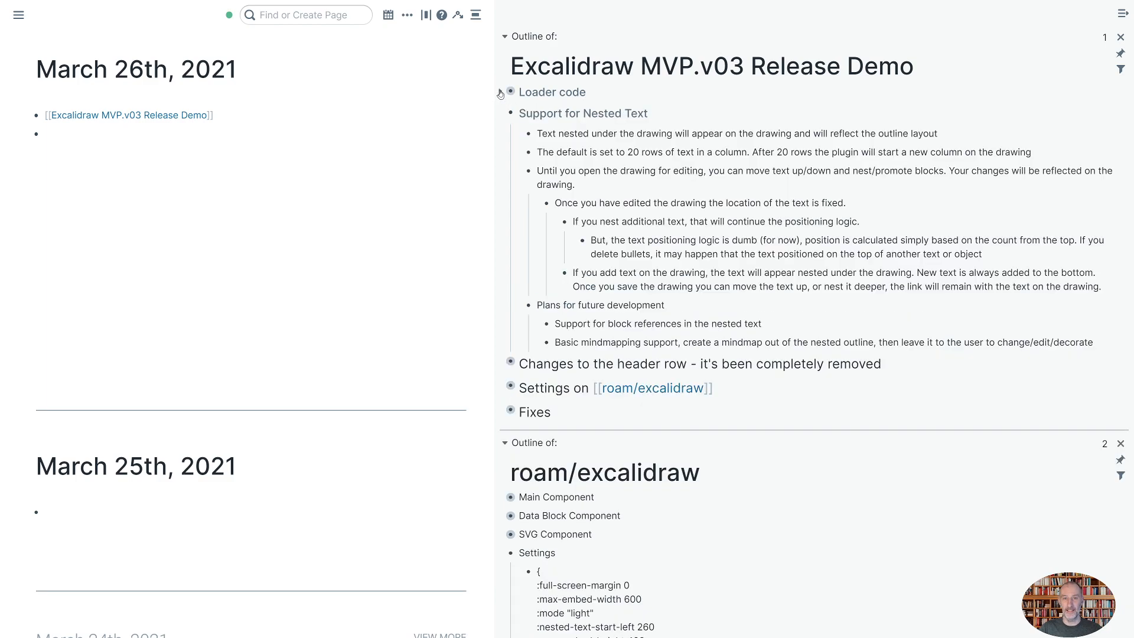
Insert the Excalidraw template into the empty block under March 26th, 2021, leaving its nested text block ready for entry
click(108, 130)
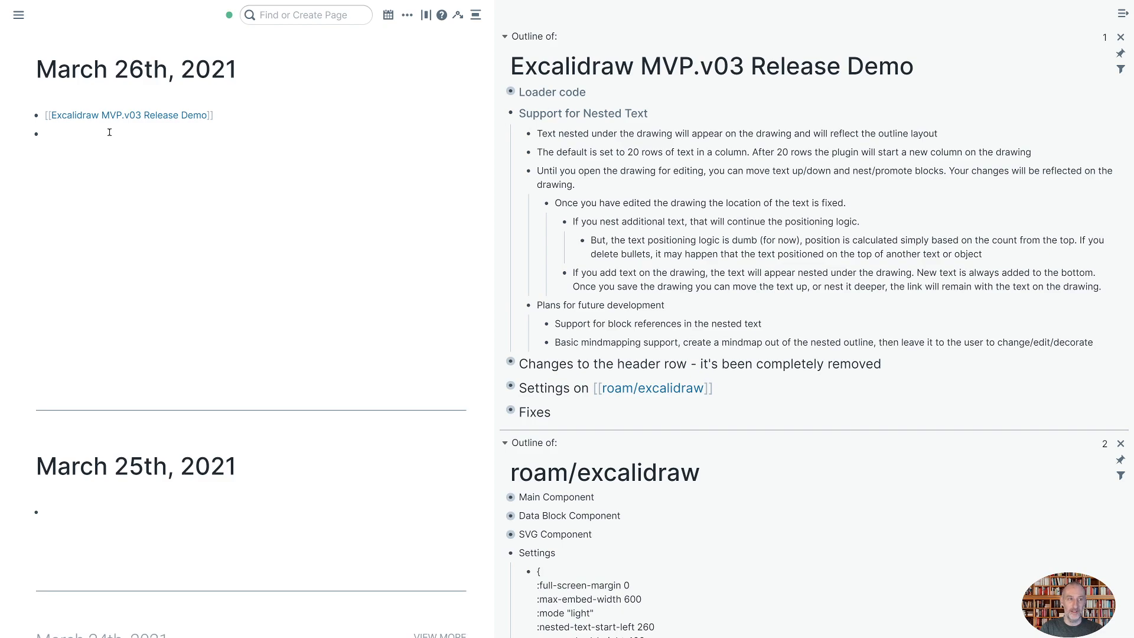
text(;;)
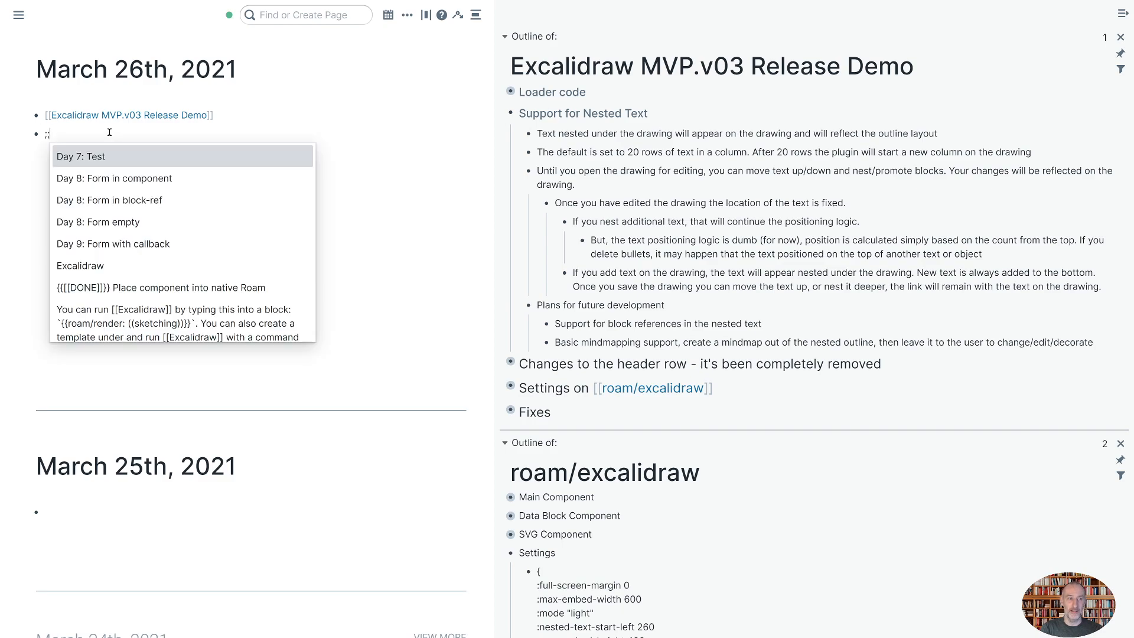
text(ex)
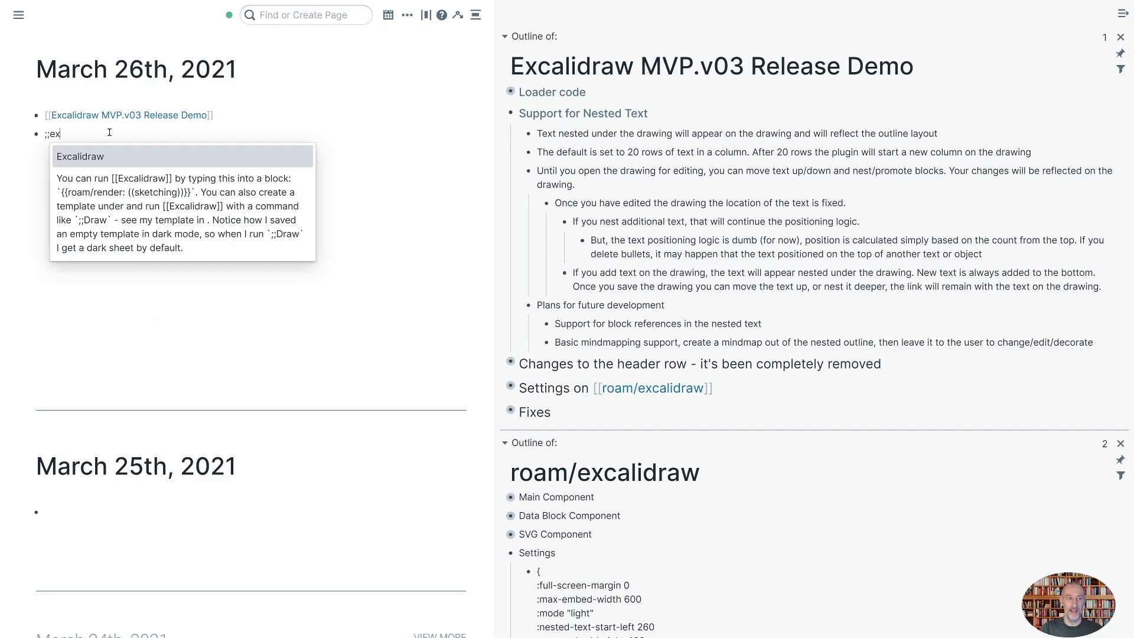
key(Return)
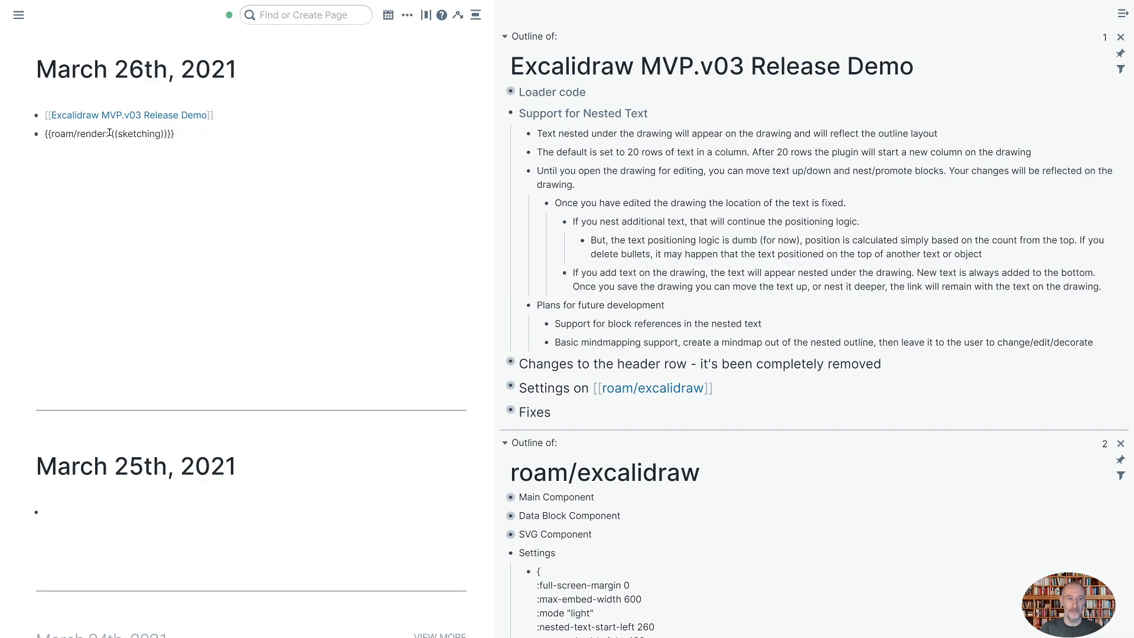
key(Return)
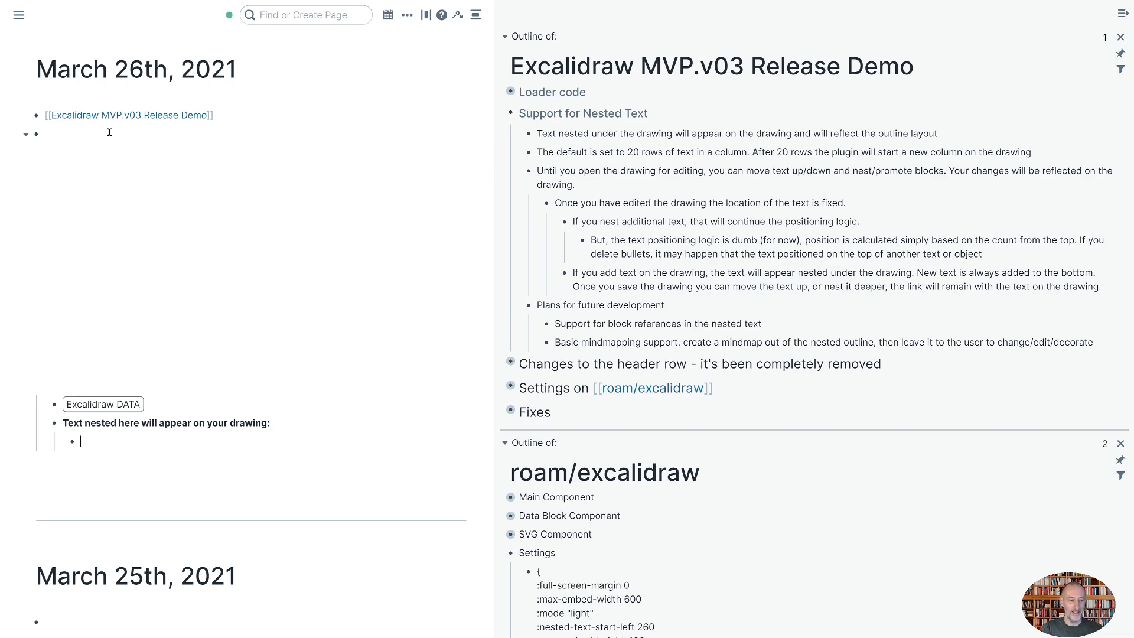
Enter blocks 1 and 2 under the drawing's nested-text heading, with 2.1 and 2.2 as children of 2
text(1)
key(Return)
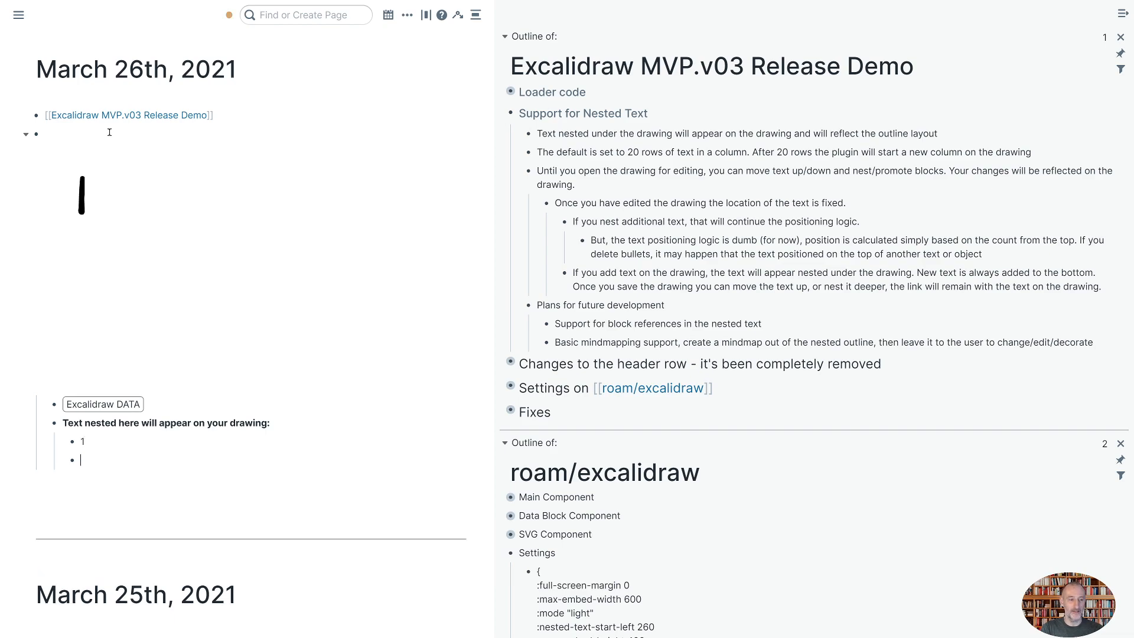
text(2)
key(Return)
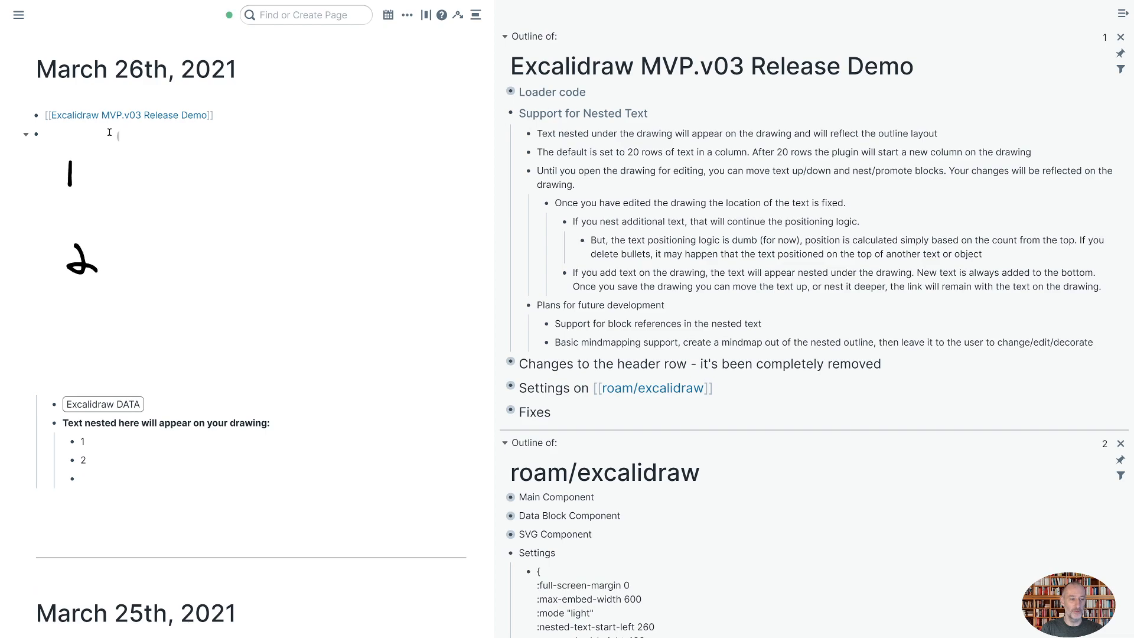
key(Tab)
text(2.1)
key(Return)
text(2.2)
key(Return)
Add 2.3 as a child of 2.2, 2.4 at the level of 2.2, and 3 at the level of 2
key(Tab)
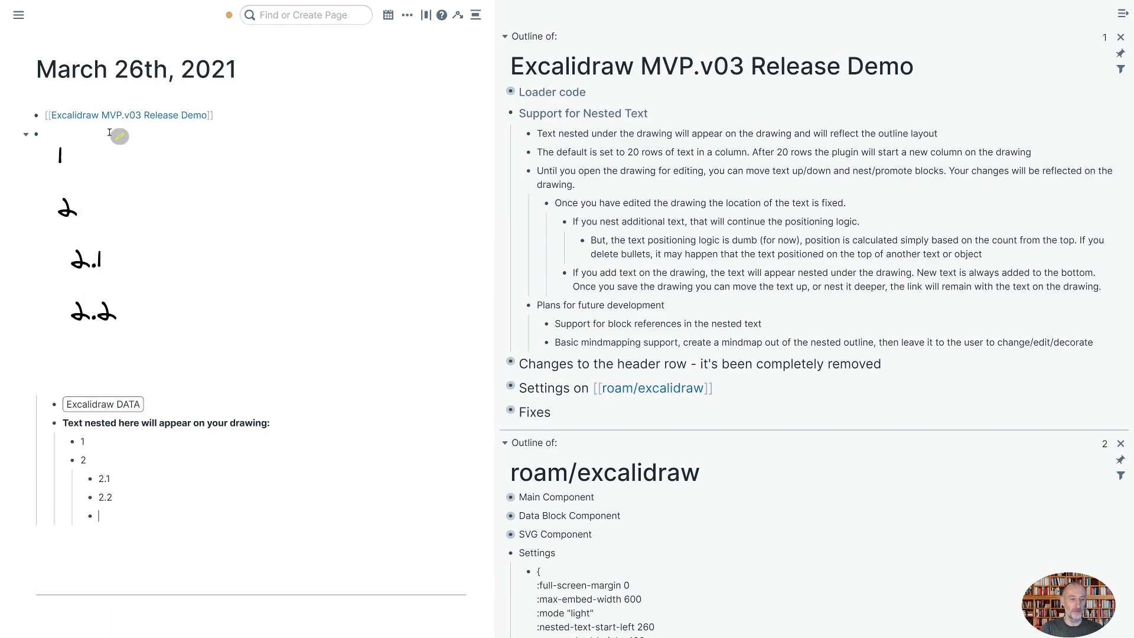
text(2.3)
key(Return)
key(shift+Tab)
click(110, 136)
text(2.45)
key(BackSpace)
key(Return)
key(shift+Tab)
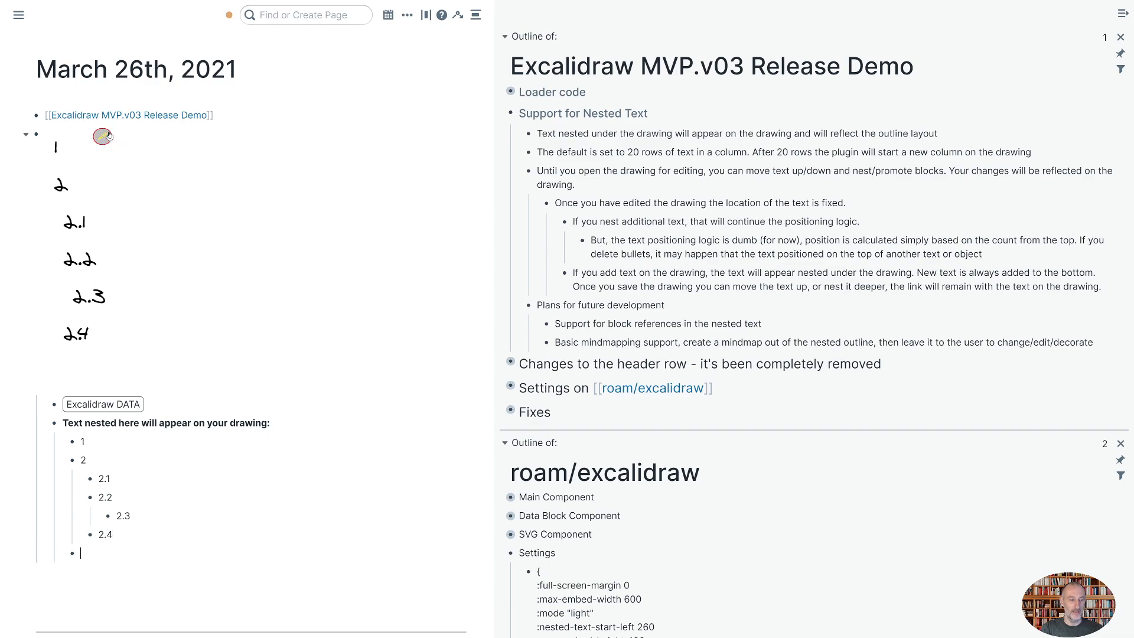
text(3)
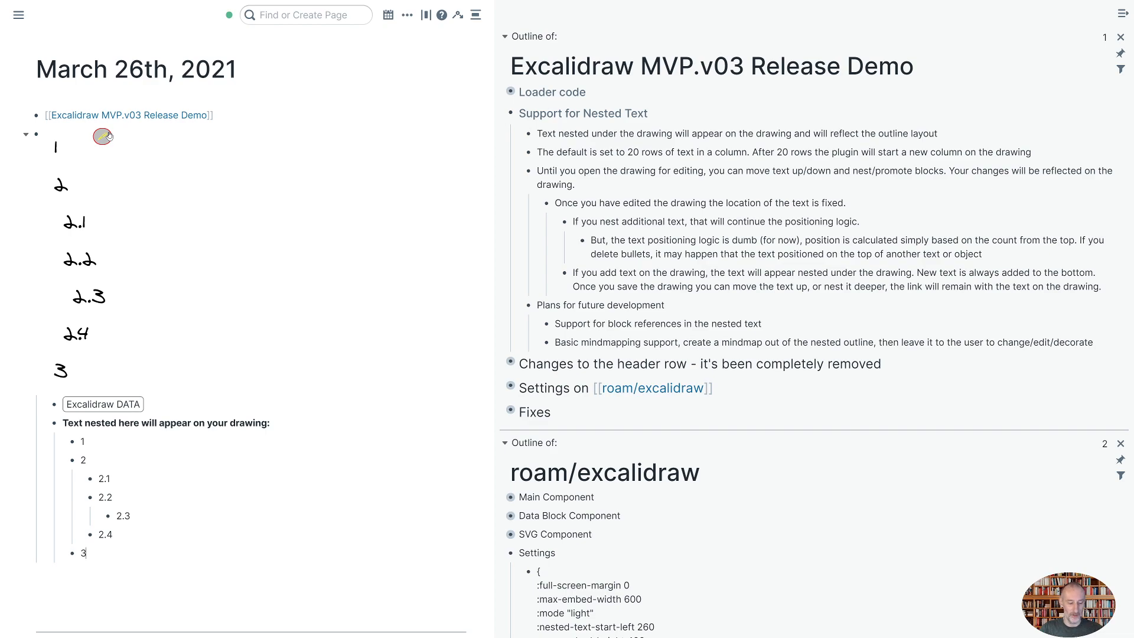
Move block 2.4 up above 2.2 in the nested outline and return it to below 2.3
key(alt+shift+Up)
key(alt+shift+Up)
key(alt+shift+Down)
key(alt+shift+Down)
key(alt+shift+Up)
key(alt+shift+Up)
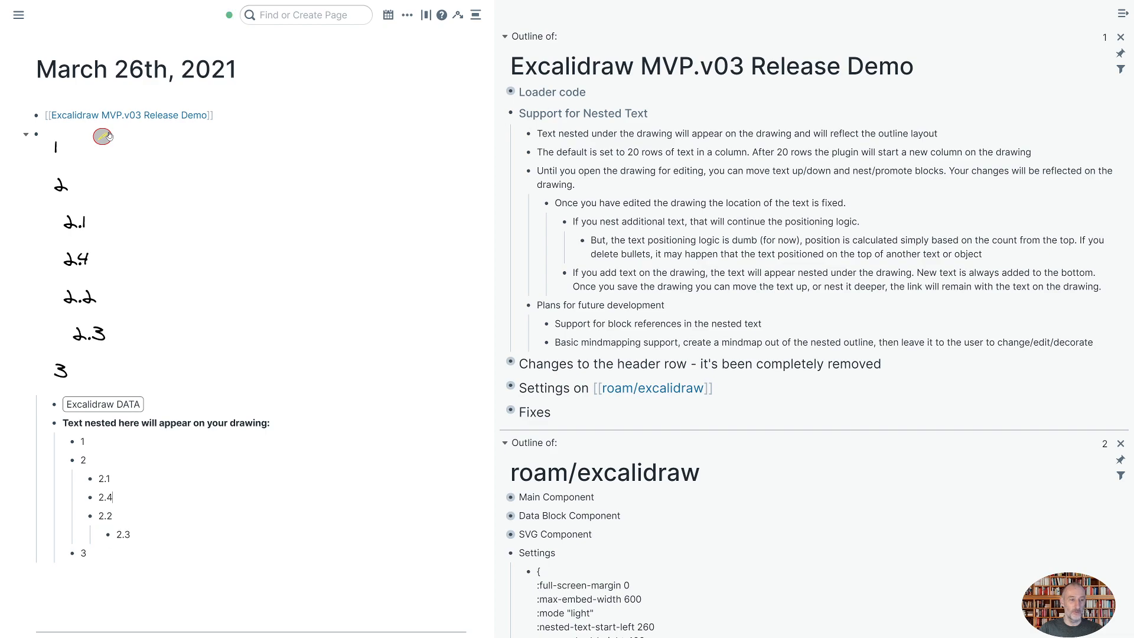
key(alt+shift+Down)
key(alt+shift+Down)
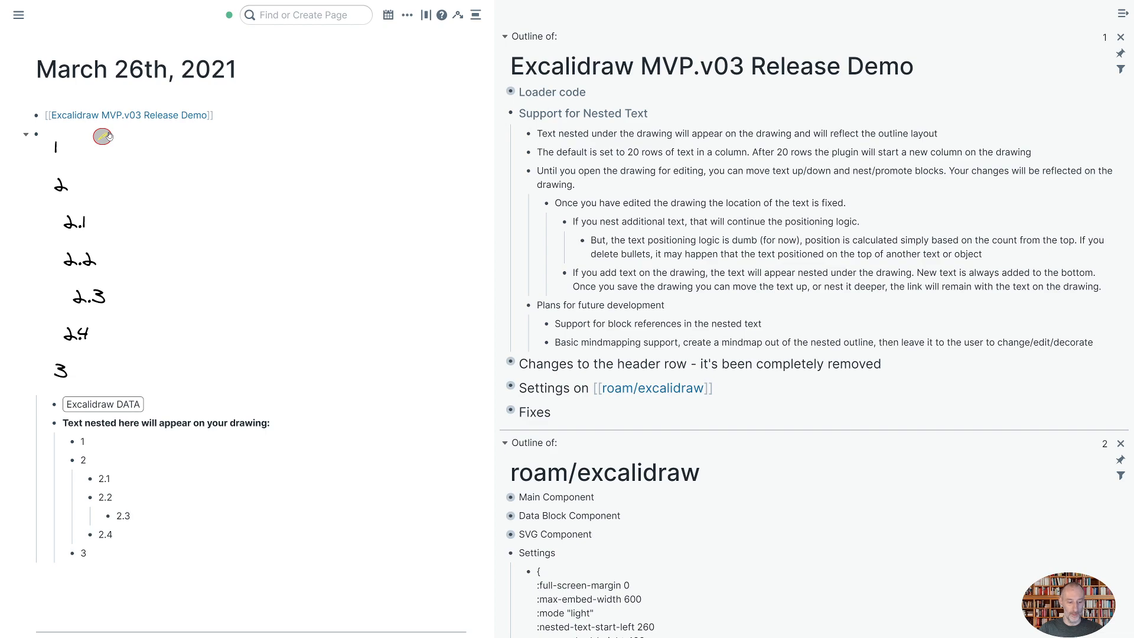
Promote block 2.3 to the level of 2 and bring it back as a child of 2.2
key(shift+Tab)
key(shift+Tab)
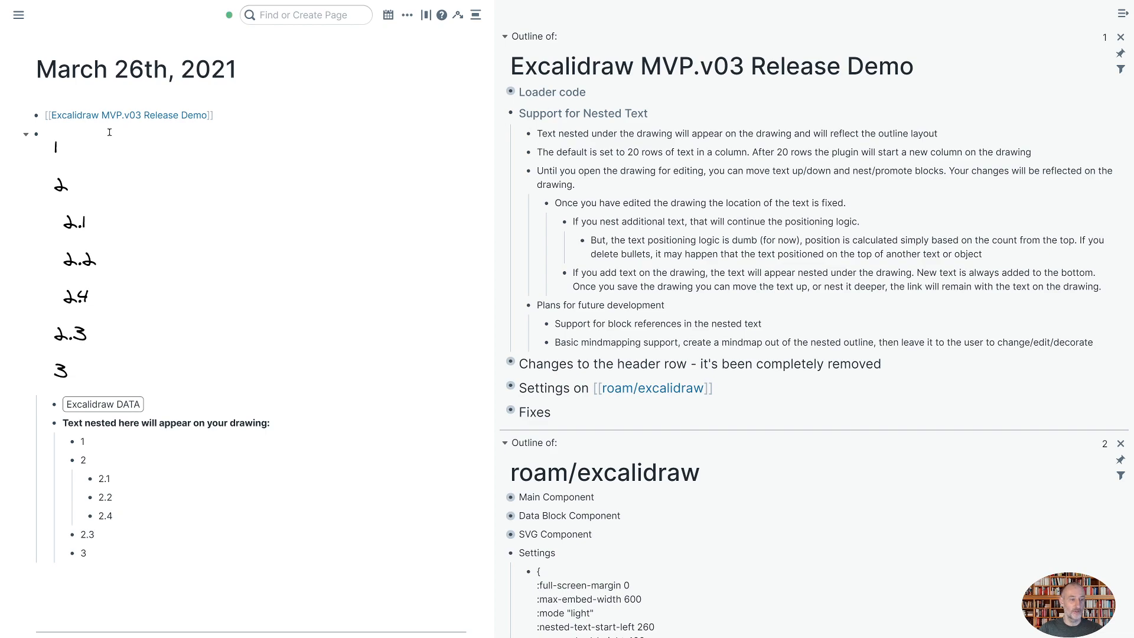
key(Tab)
key(alt+shift+Up)
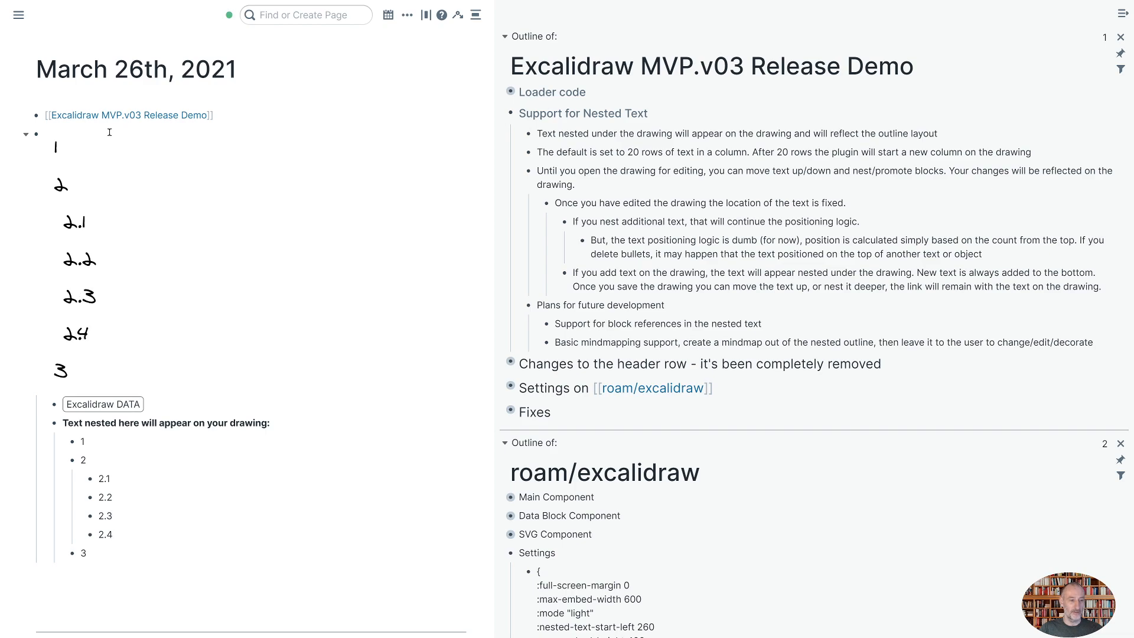
key(Tab)
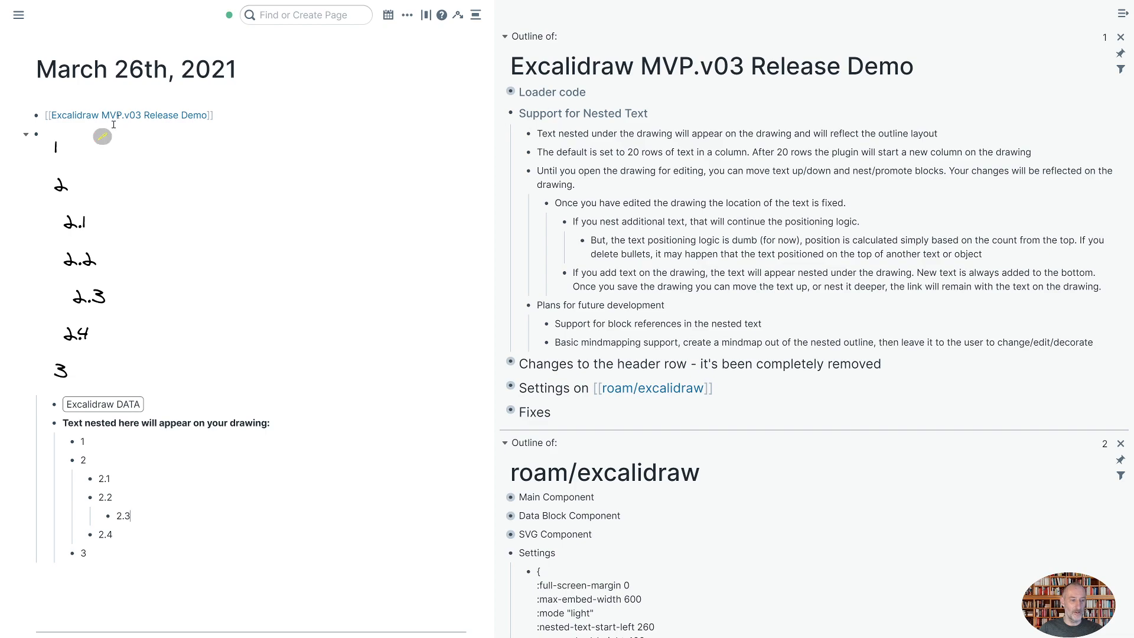
Edit the drawing by moving the text items from 2 through 3 together down and away from 1, and close the editor
double_click(108, 142)
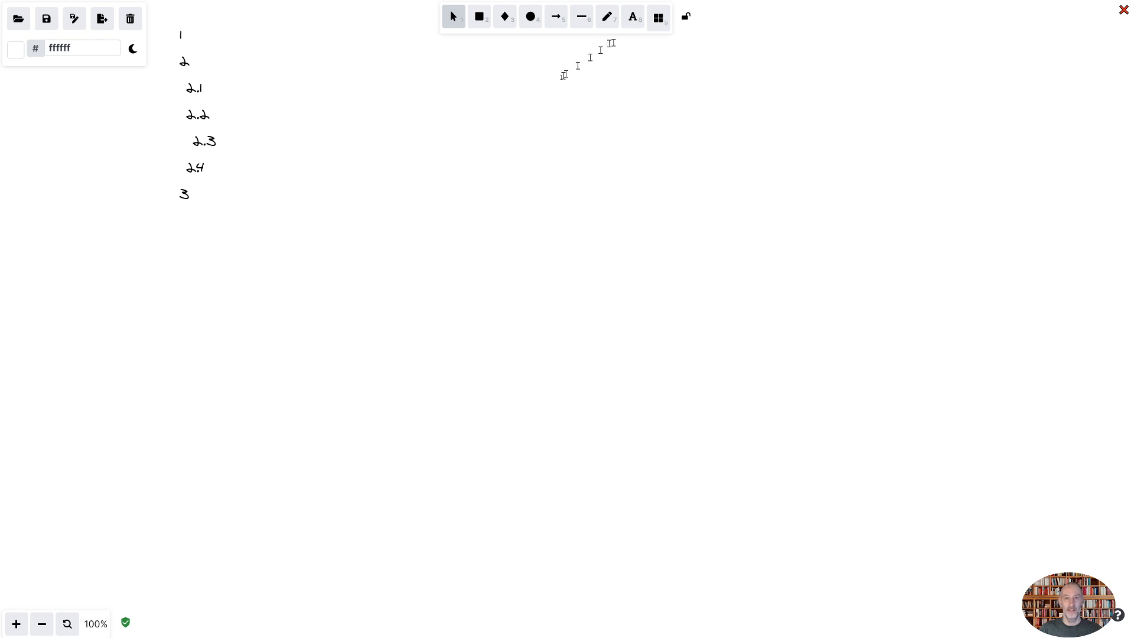
drag(309, 233, 161, 38)
drag(218, 90, 459, 129)
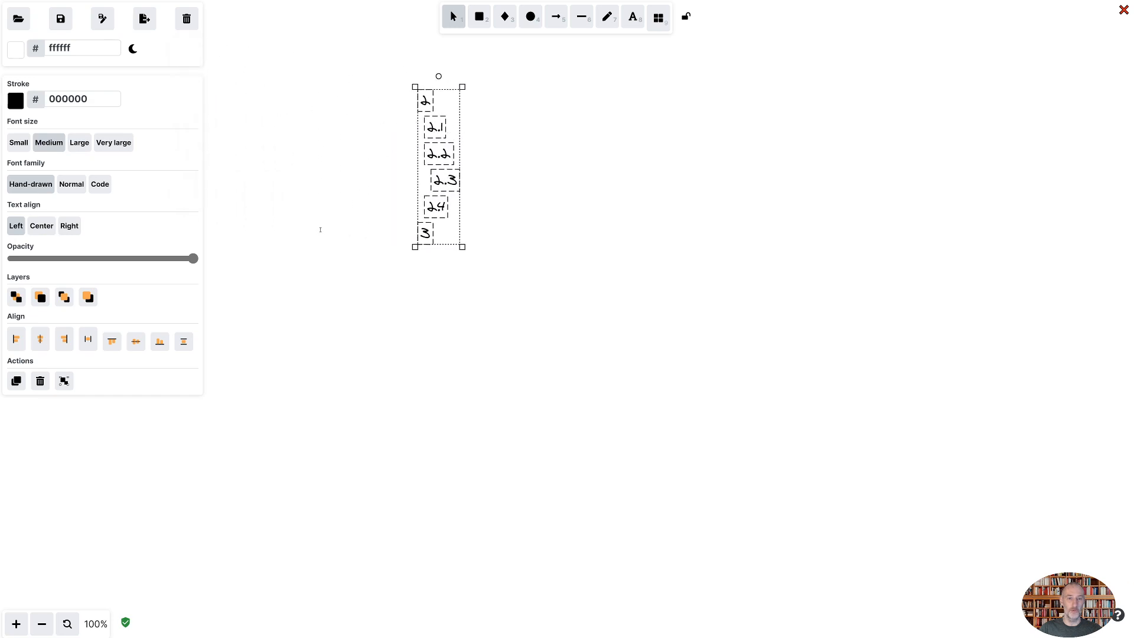
click(666, 115)
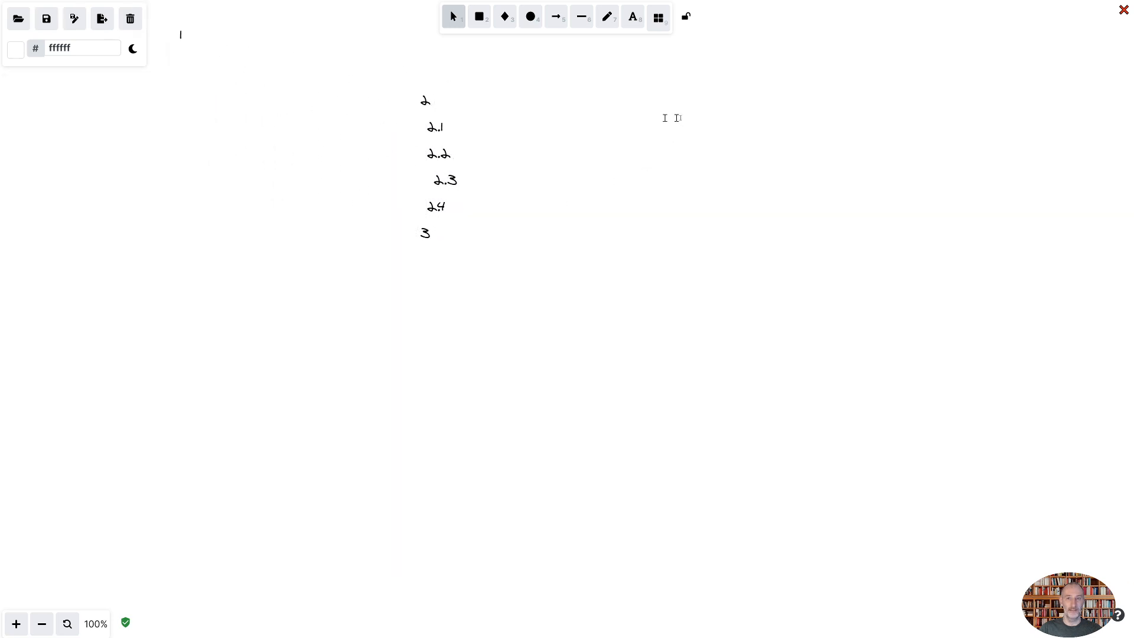
click(1123, 10)
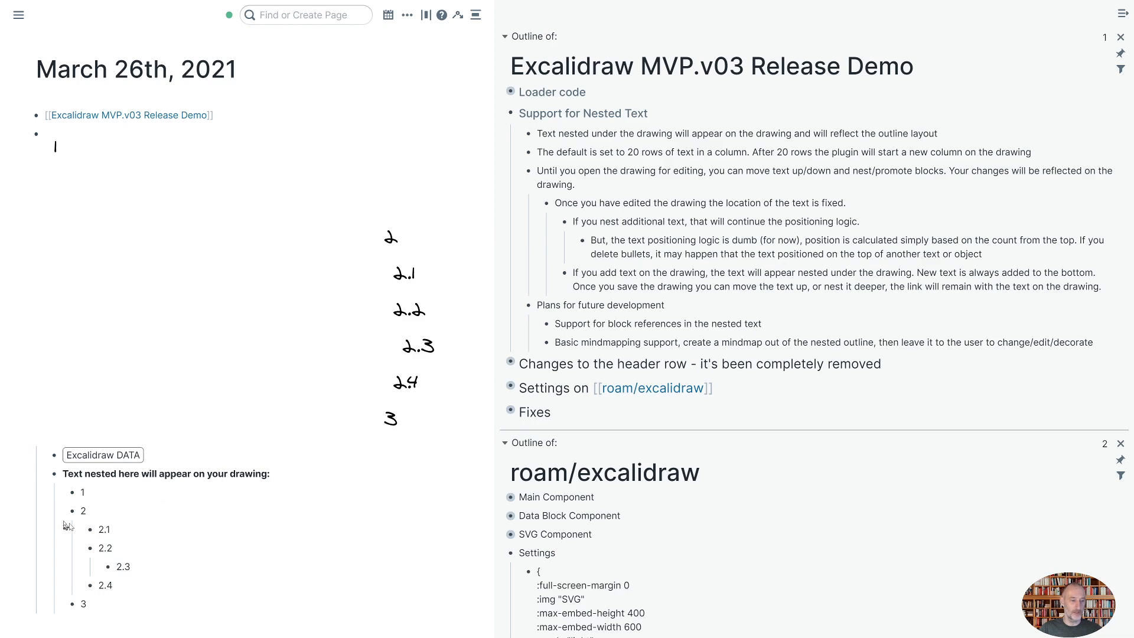
Replace the text of nested block 2 with 55
click(93, 509)
key(alt+shift+Down)
key(alt+shift+Up)
key(BackSpace)
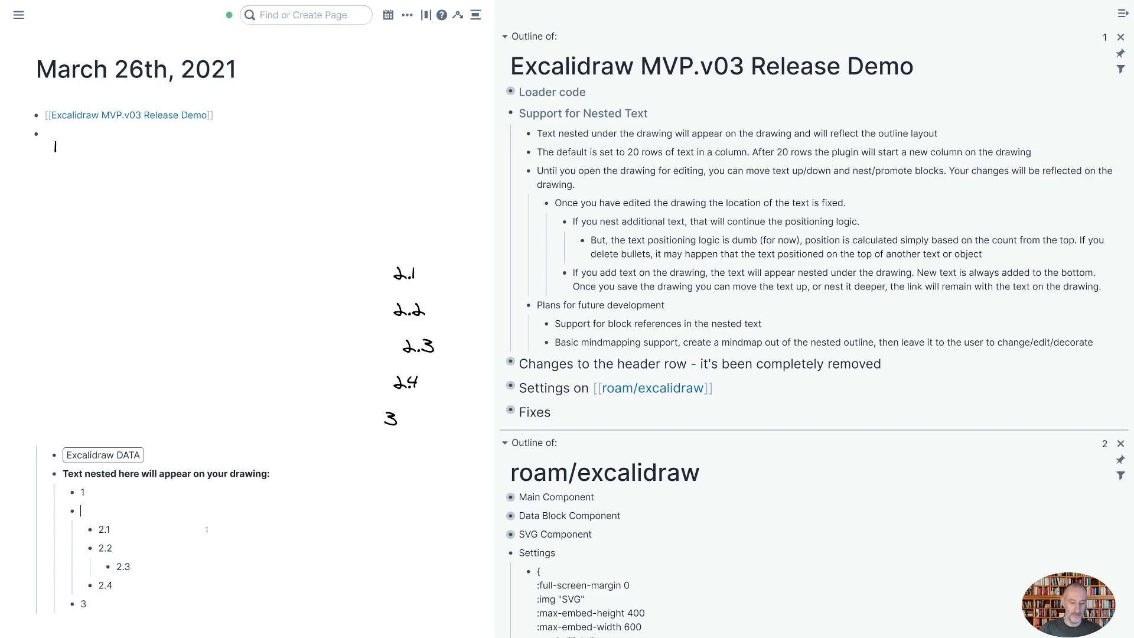
text(55)
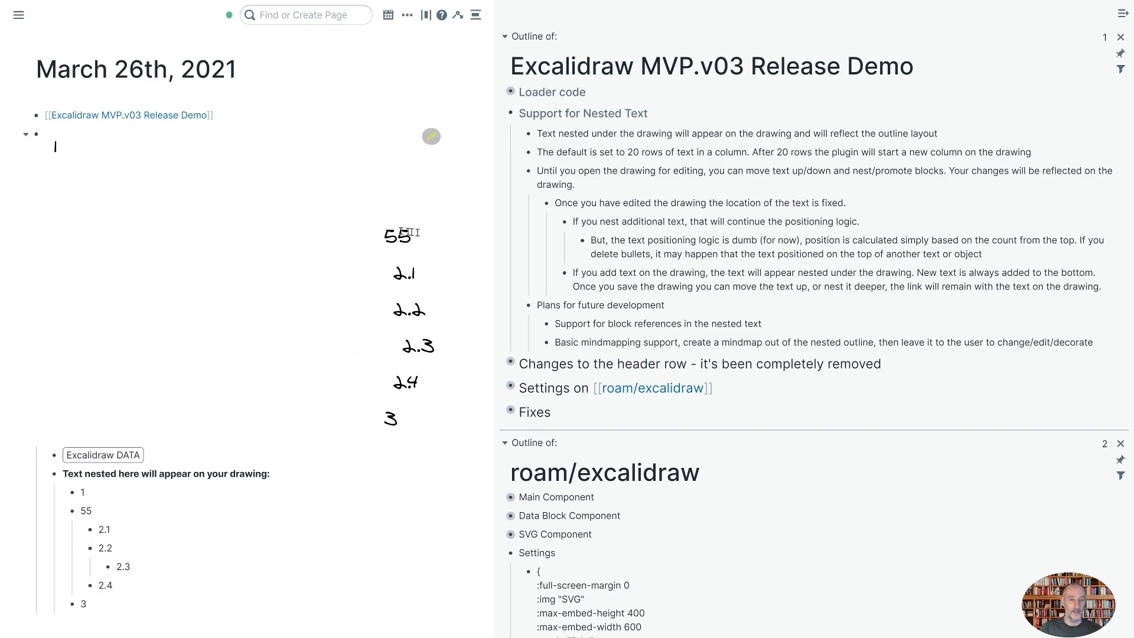
Add the text "This is a test" on the drawing, in the space beside the number column, and close the editor
click(432, 137)
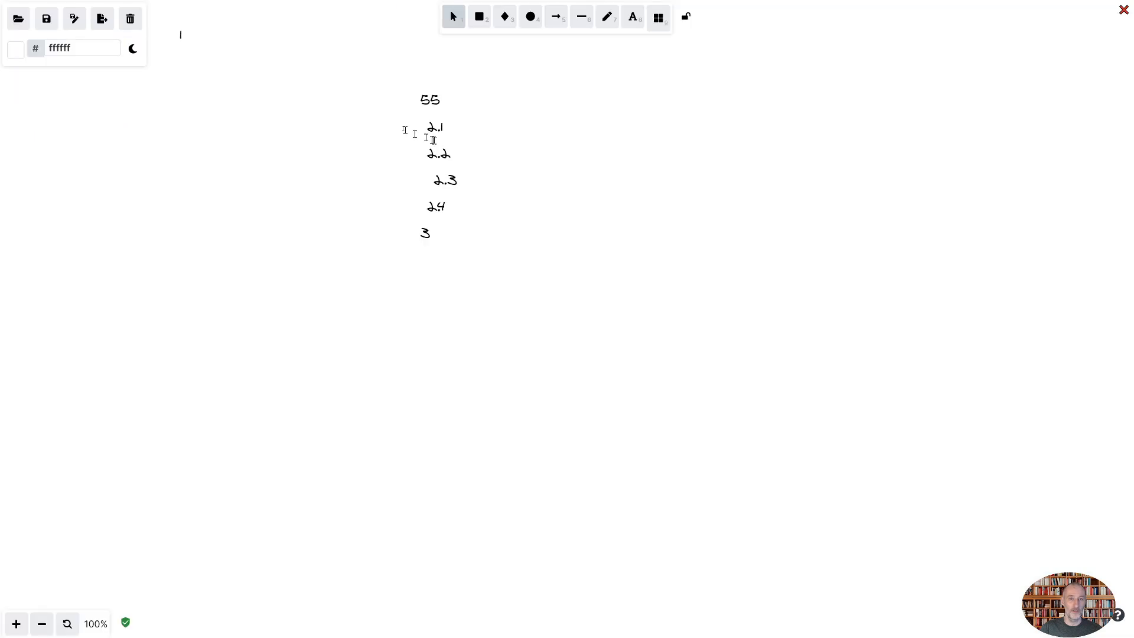
click(632, 19)
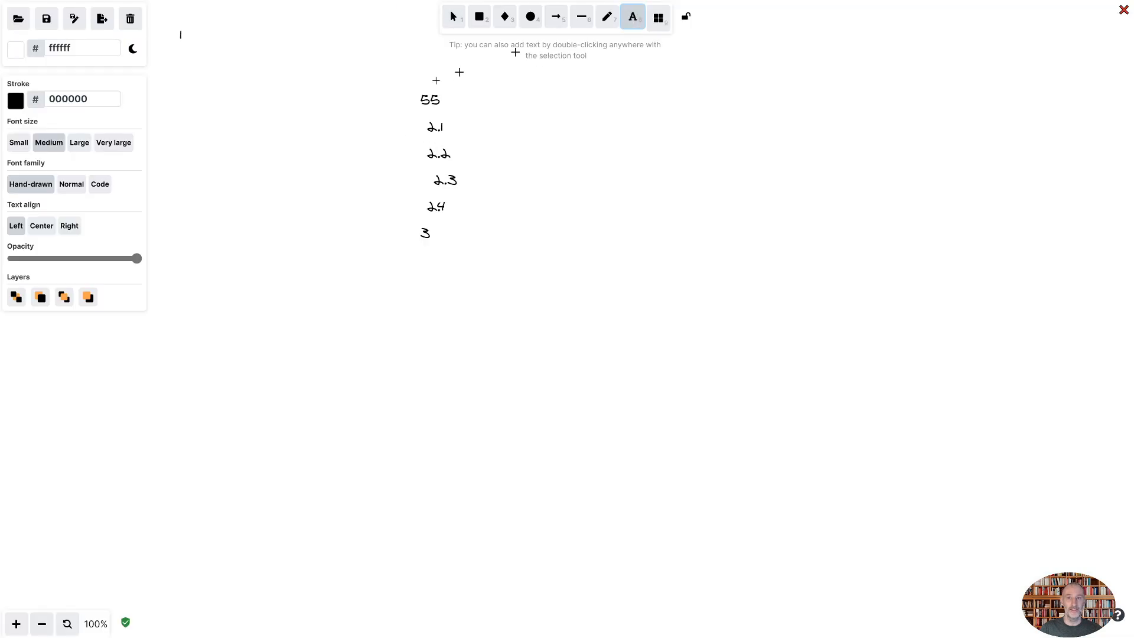
click(208, 139)
text(Thi)
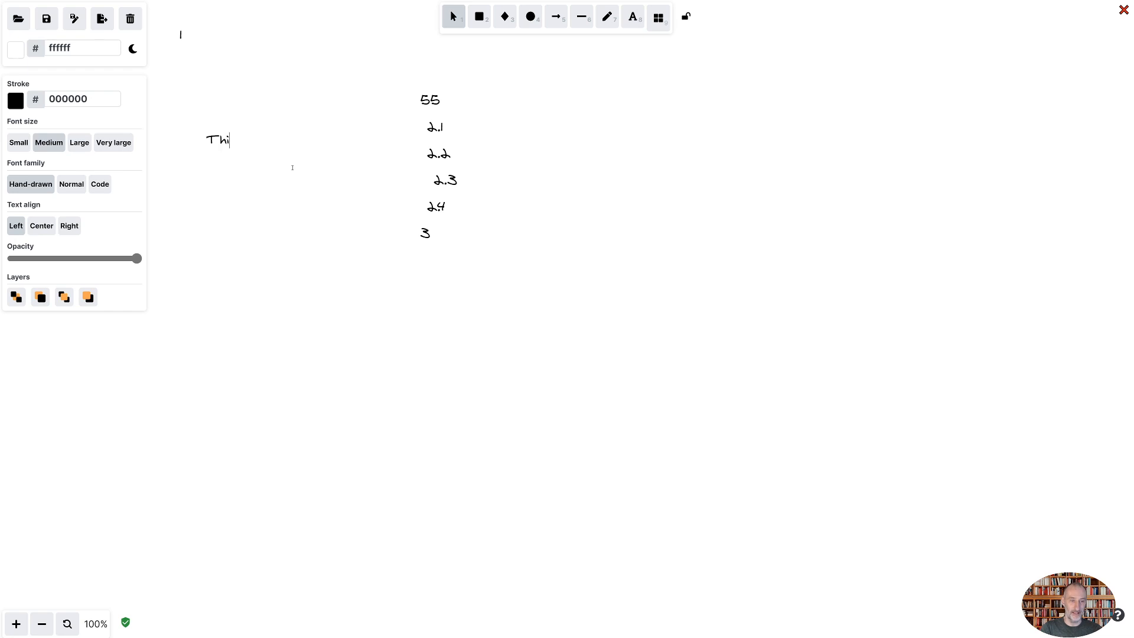
text(s is a test)
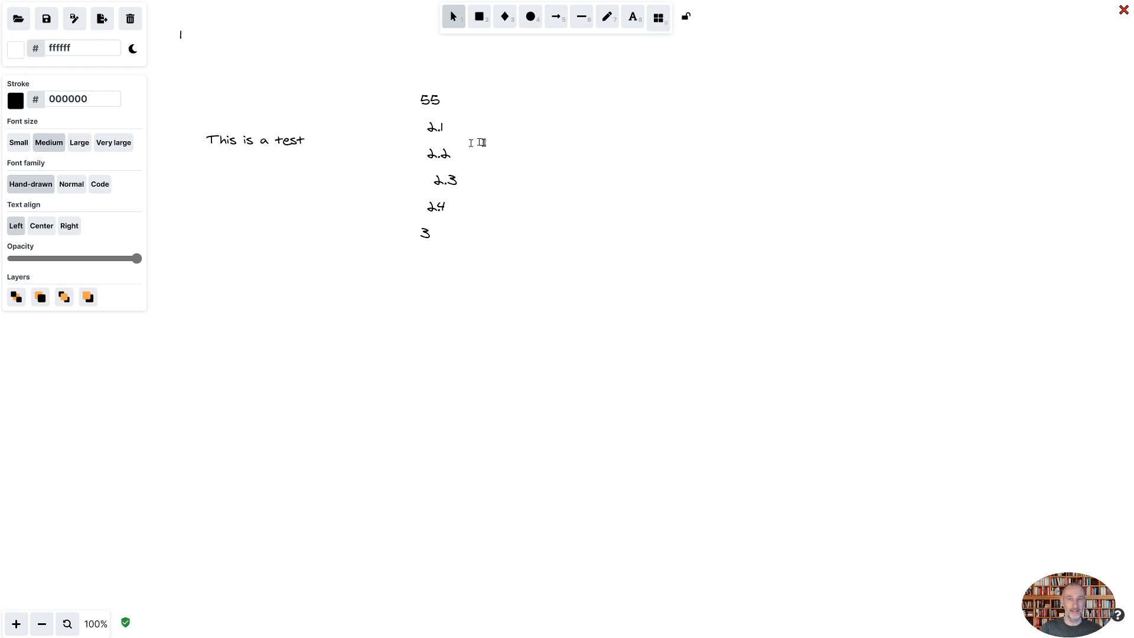
click(613, 167)
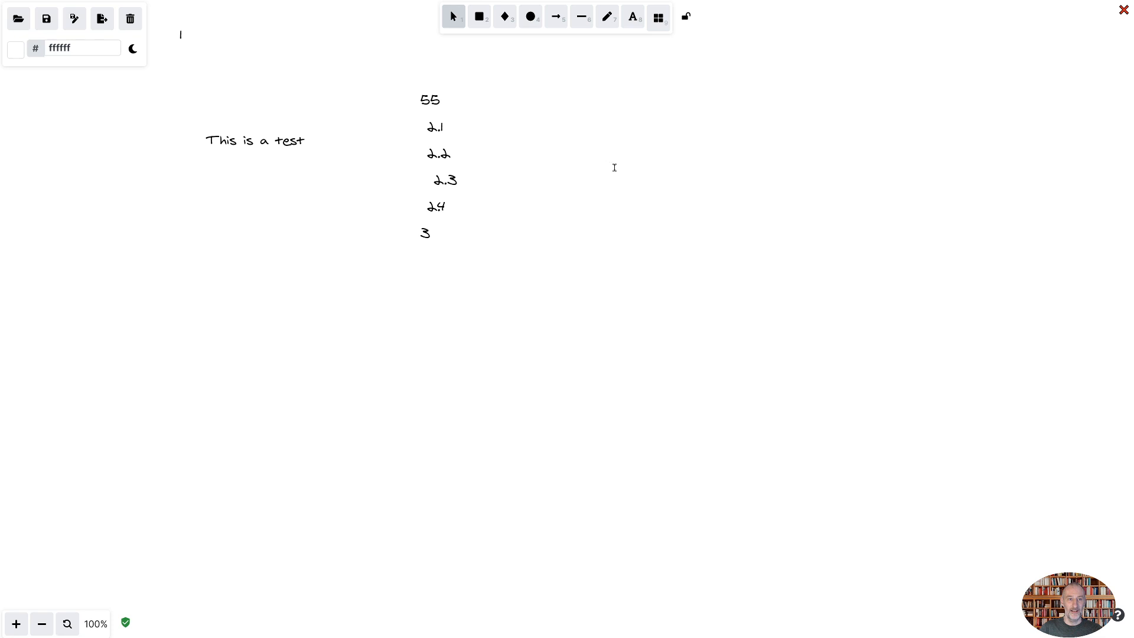
click(1124, 11)
Move the "This is a test" block up to become a child of block 1 and append a hyphen to its text
scroll(121, 604, down, 2)
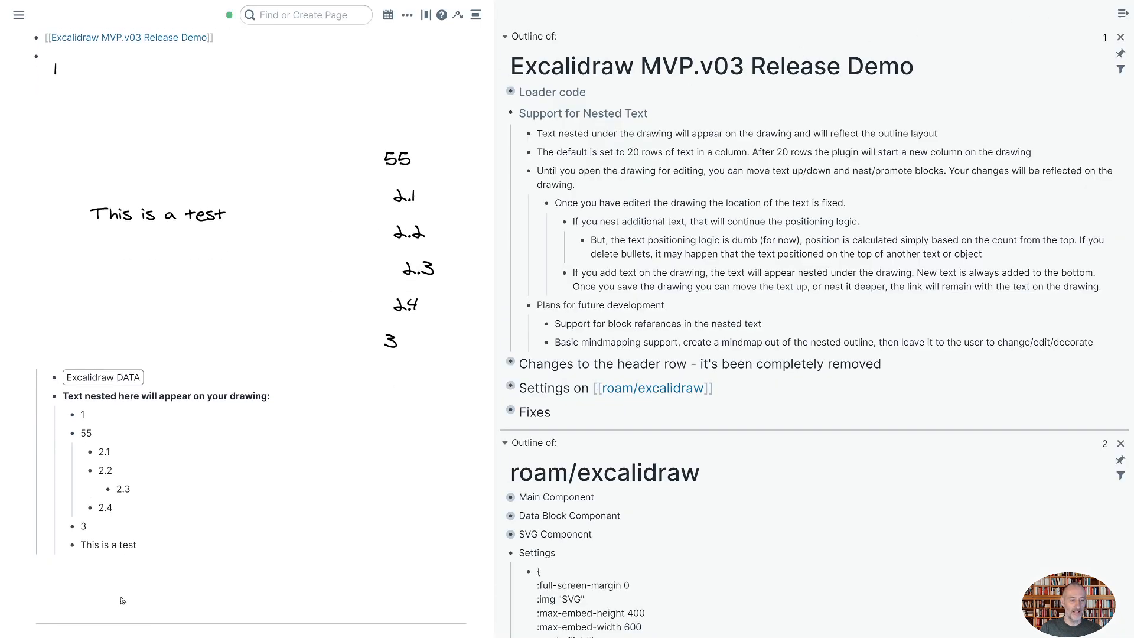
click(98, 532)
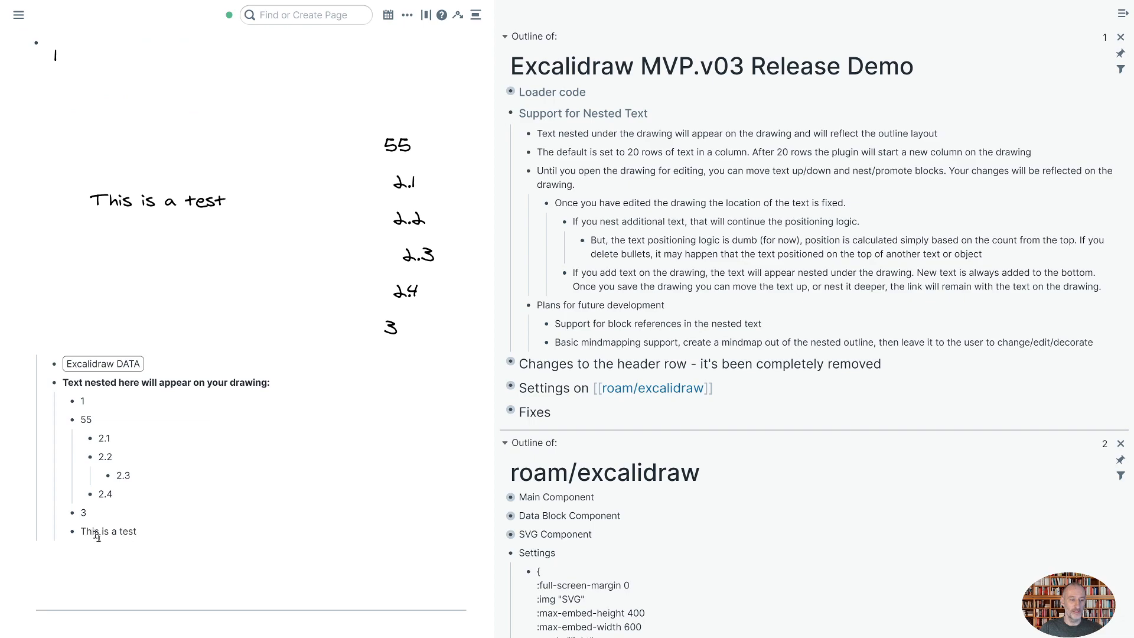
key(alt+shift+Up)
key(alt+shift+Up)
key(alt+shift+Up)
key(alt+shift+Down)
key(Tab)
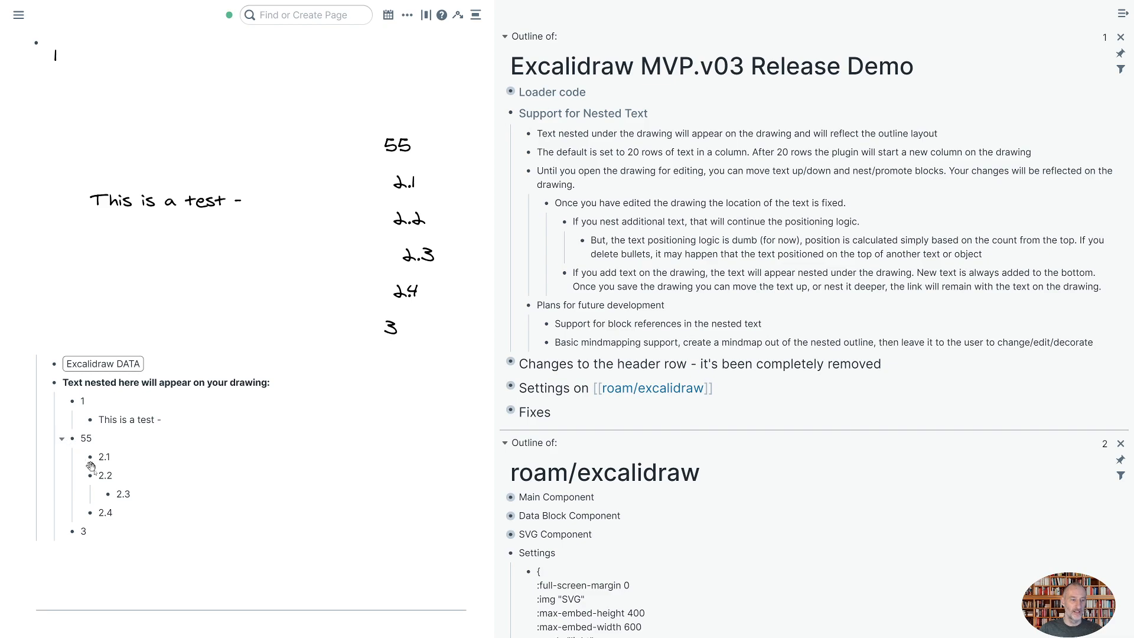
Copy the block reference of nested block 55
click(121, 458)
click(104, 440)
right_click(69, 440)
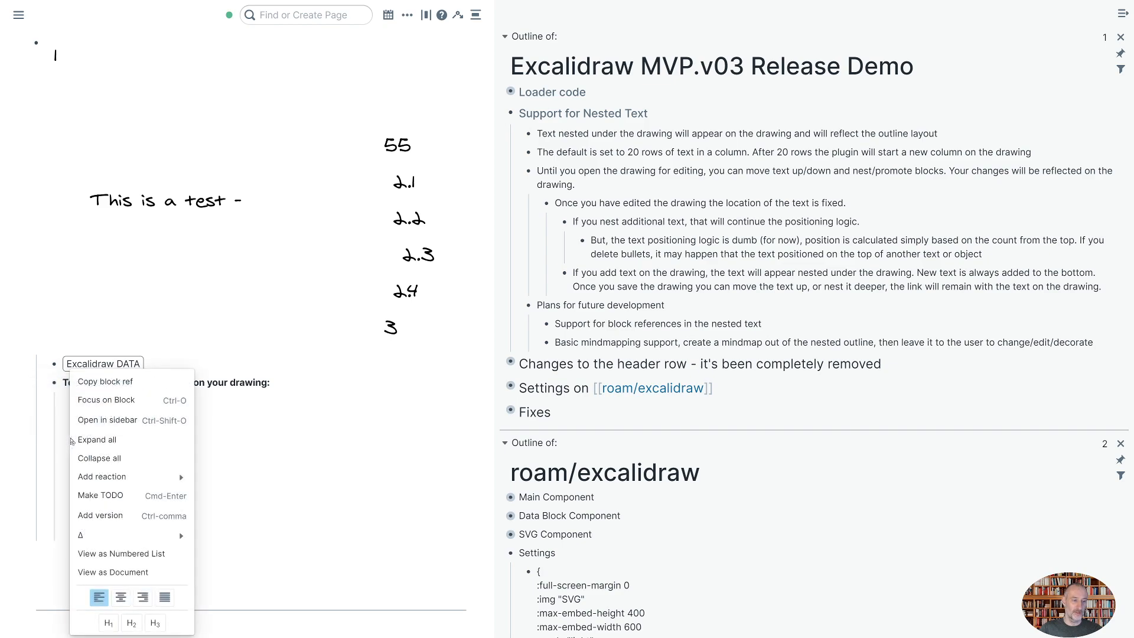
click(104, 383)
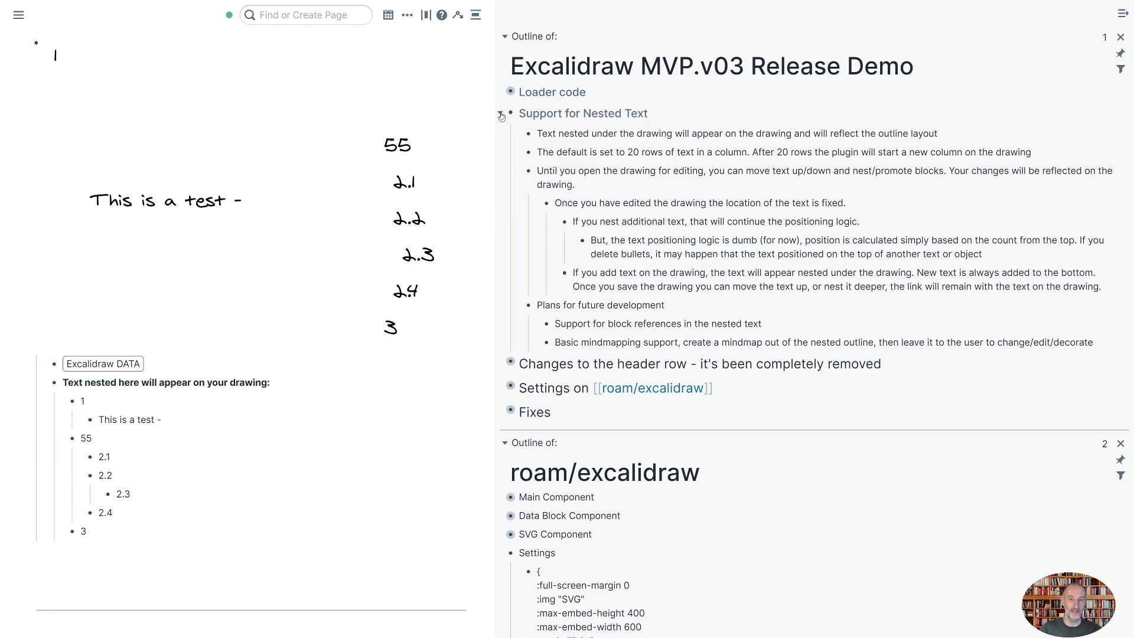
Collapse the Support for Nested Text section of the release demo outline
click(501, 114)
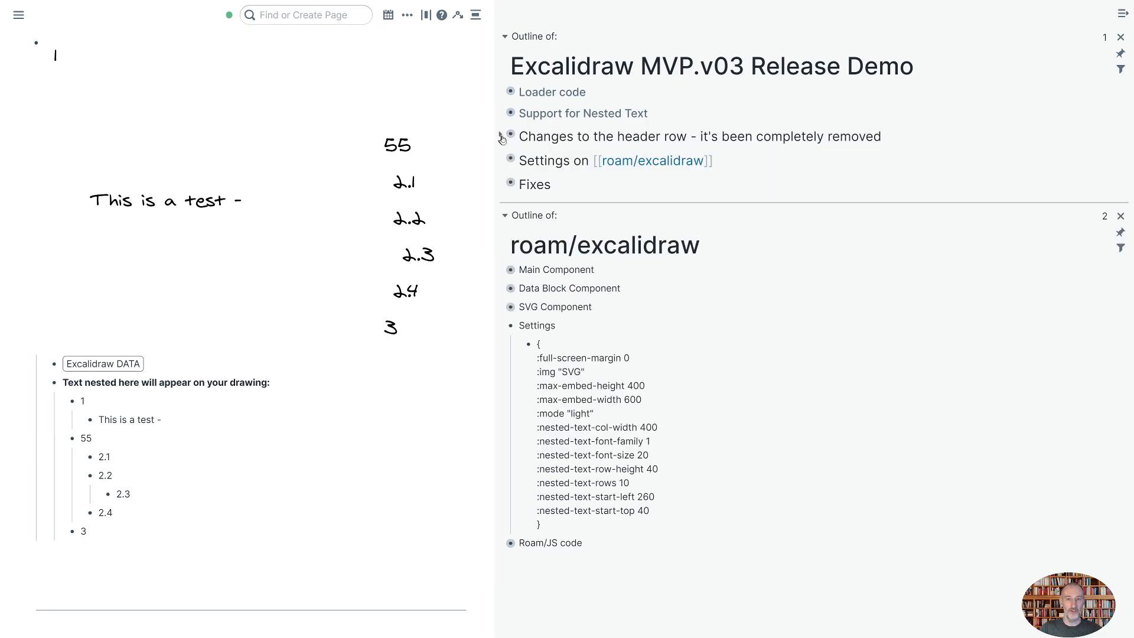
Expand the header row changes section of the release demo and open the drawing for editing in dark mode
click(501, 137)
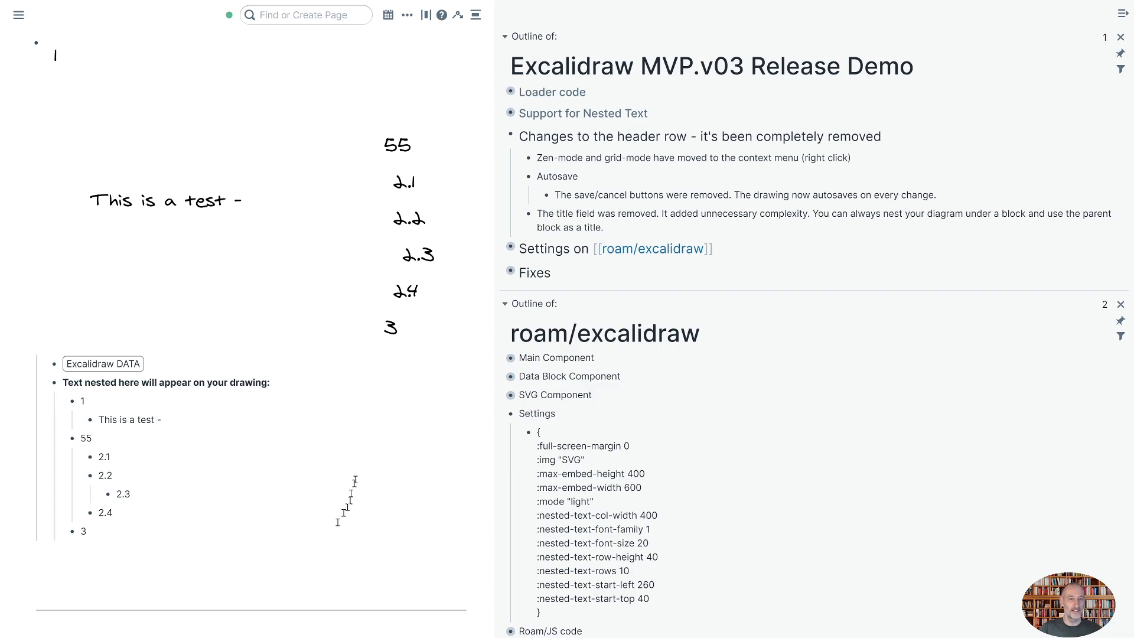
click(430, 49)
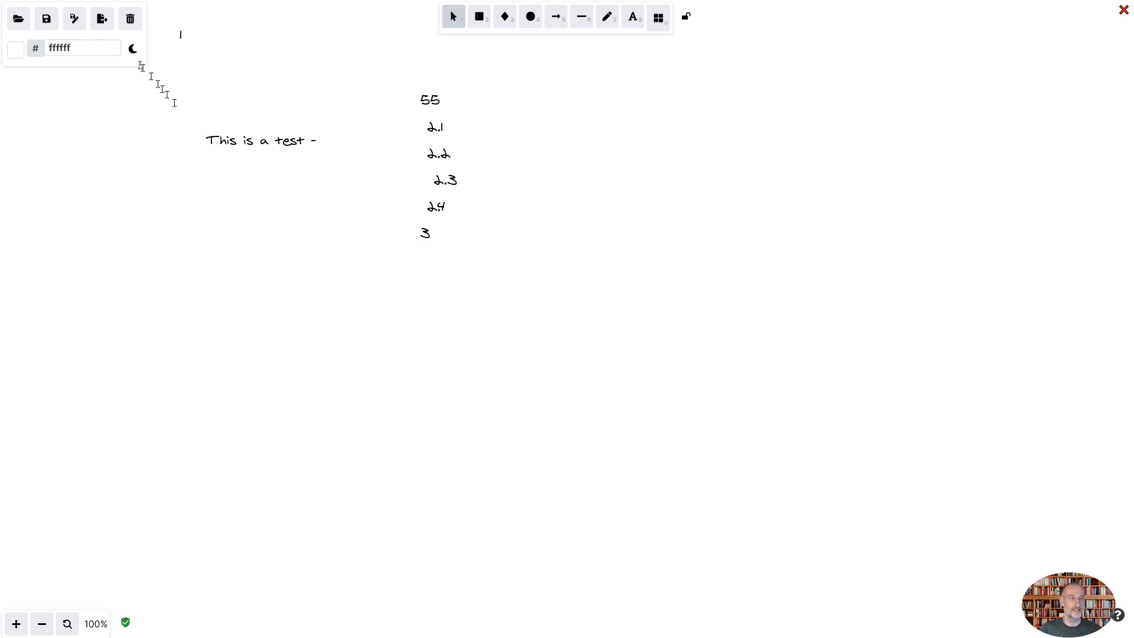
click(133, 49)
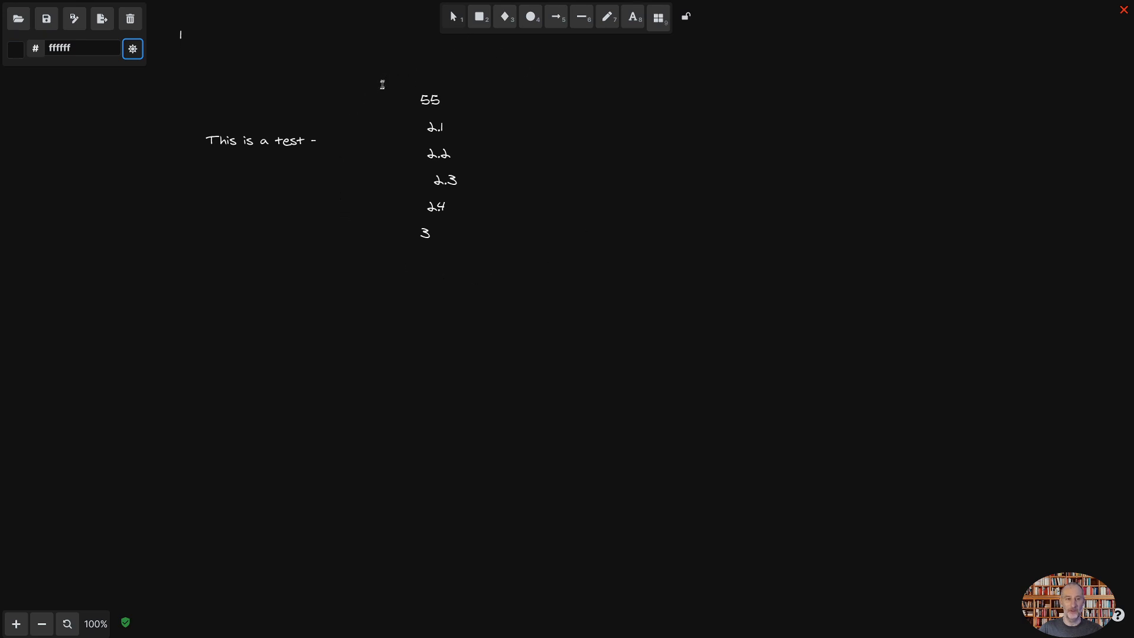
Move the 55 text out of the number column toward "This is a test -" and close the drawing editor
click(423, 97)
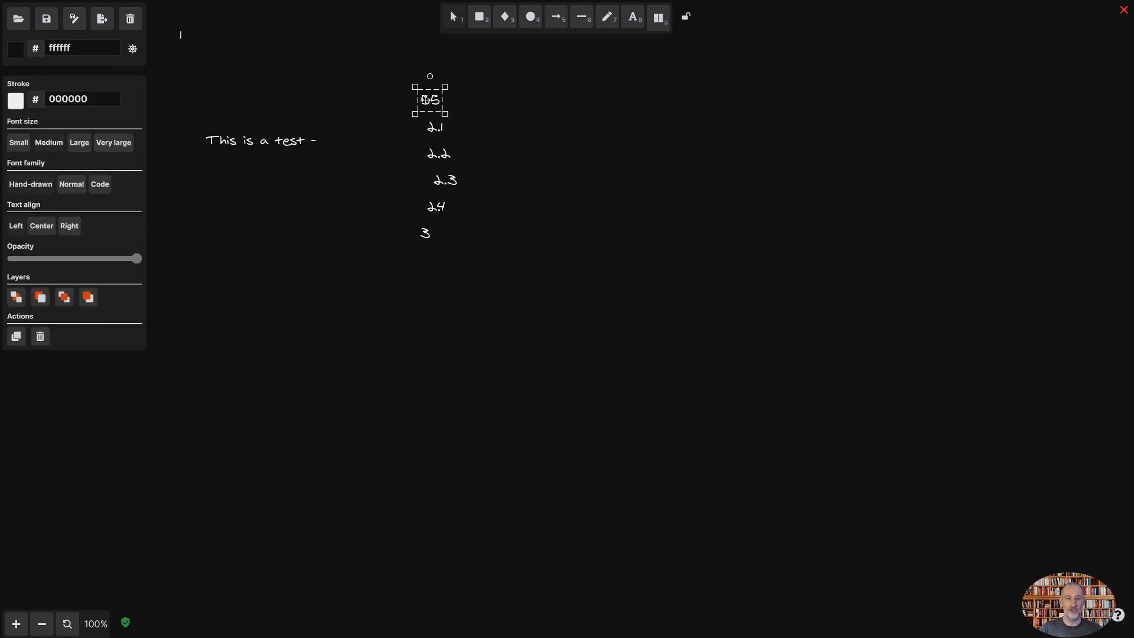
drag(424, 99, 380, 121)
click(473, 114)
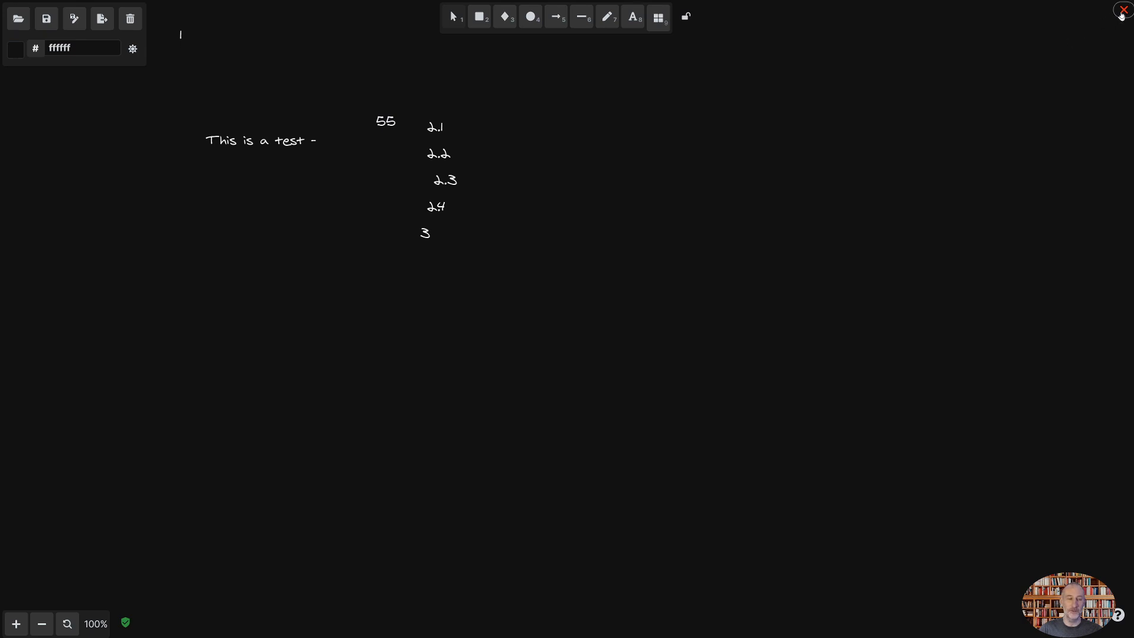
click(1122, 11)
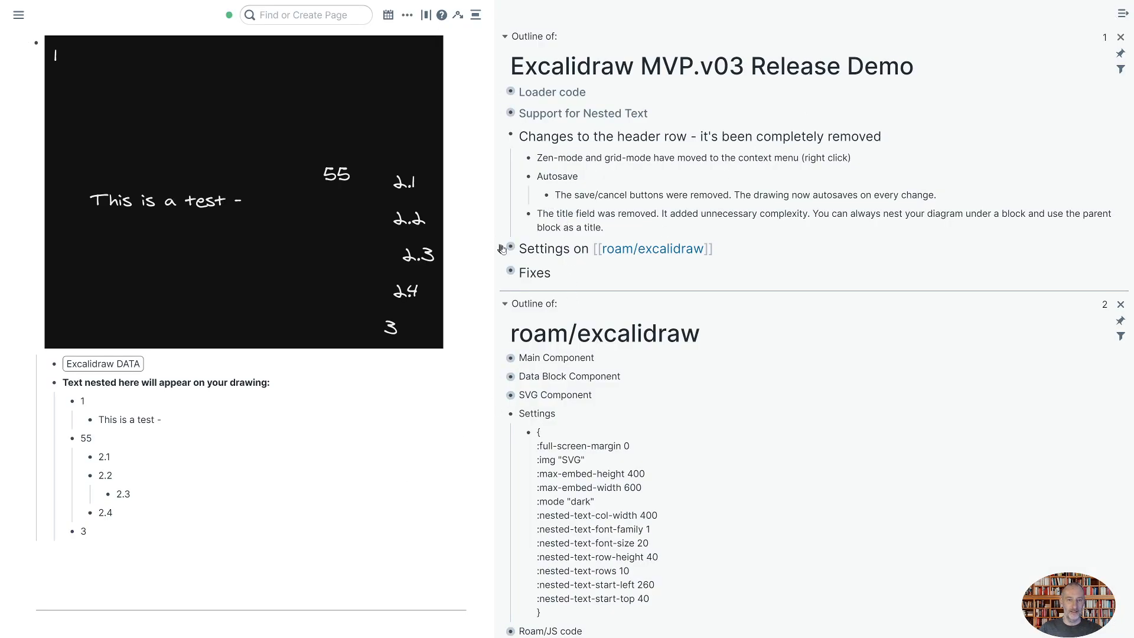
Collapse the header row changes section and review the :full-screen-margin notes under Settings on [[roam/excalidraw]]
click(500, 136)
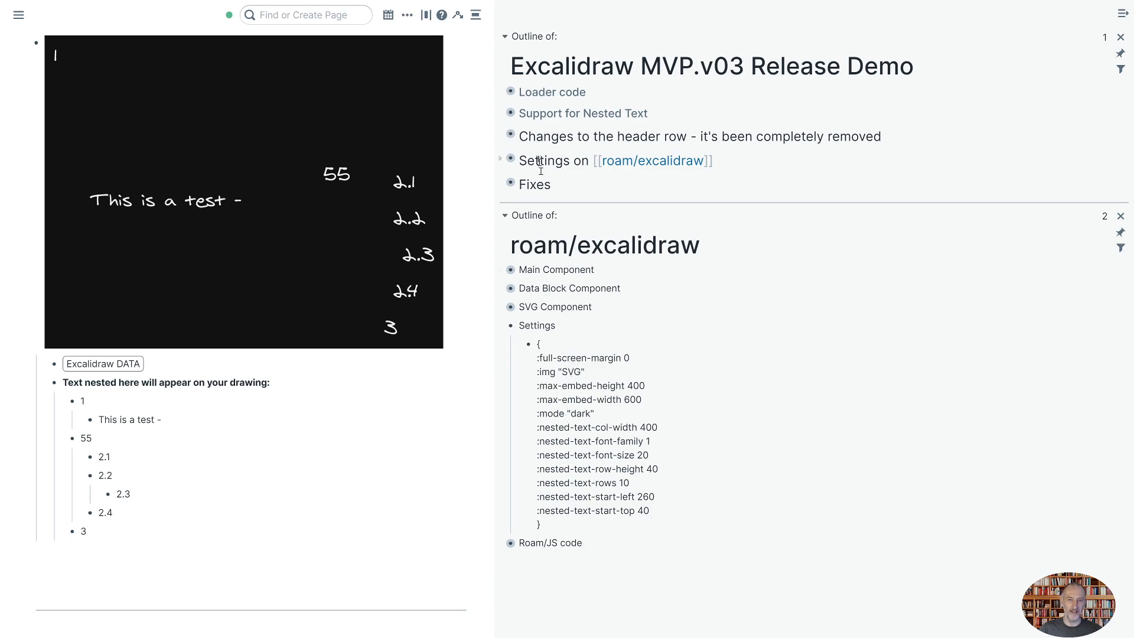
click(503, 160)
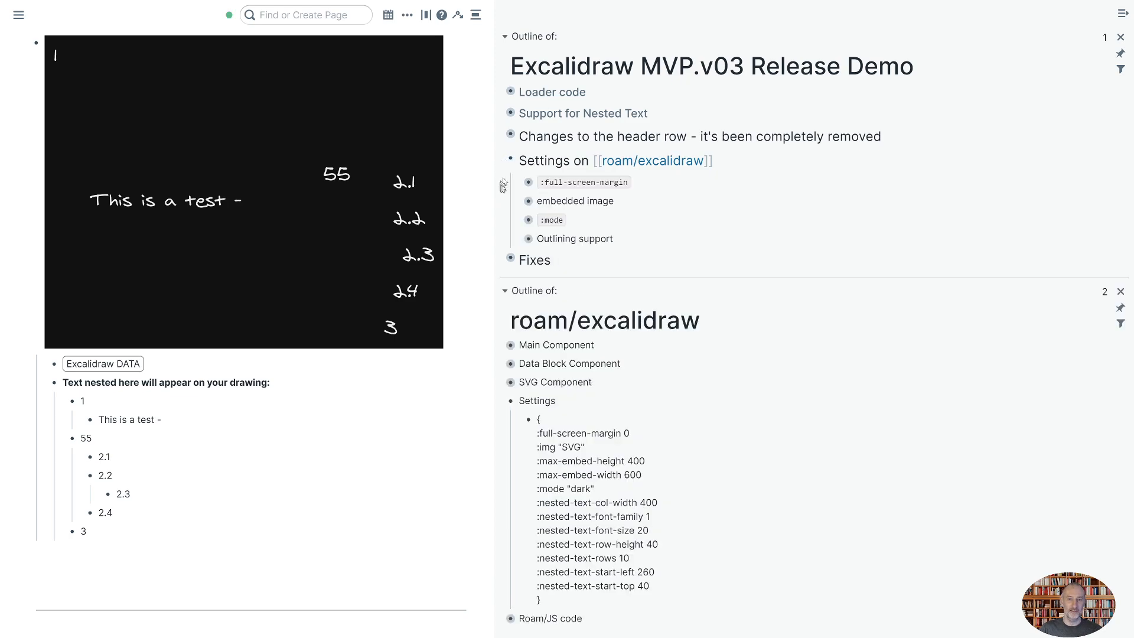
click(520, 184)
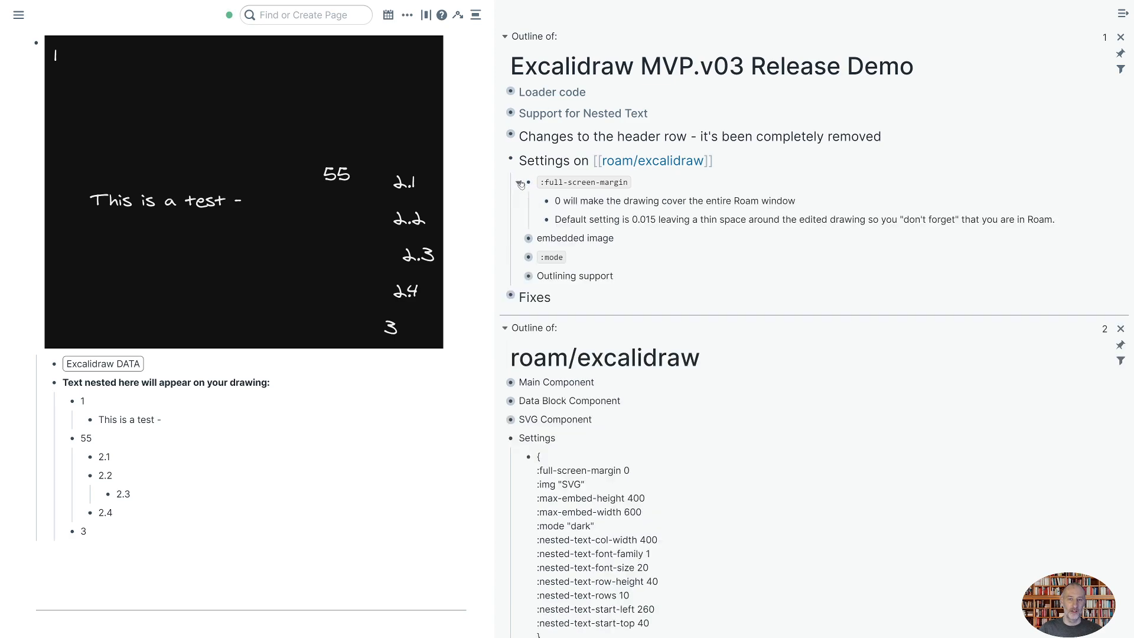
click(520, 184)
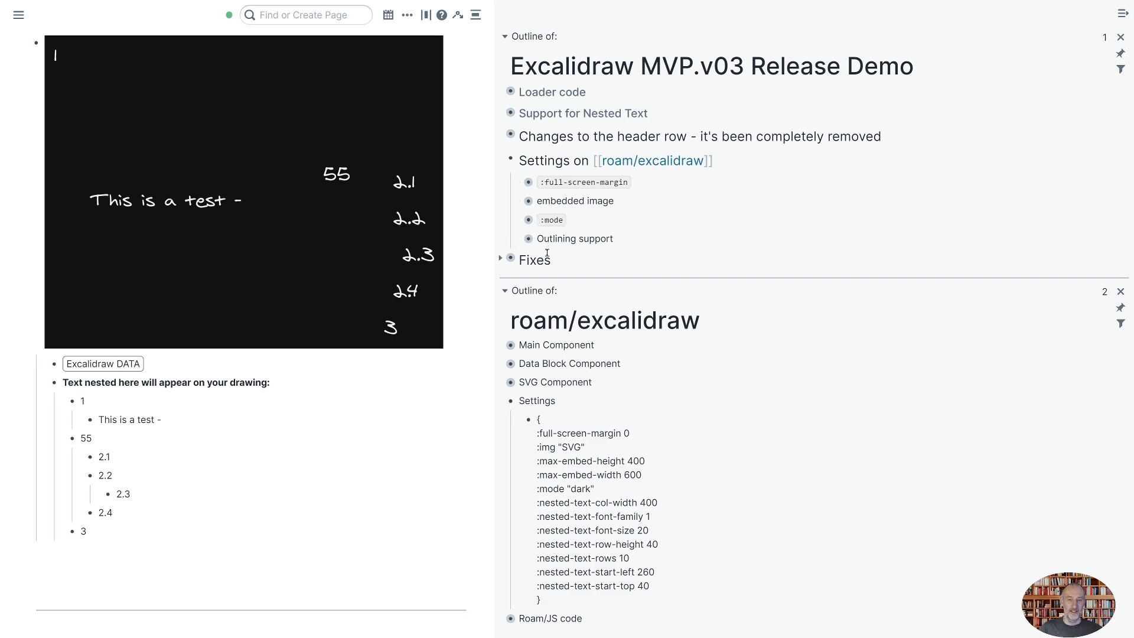
Set :full-screen-margin to 0.015 in the roam/excalidraw Settings block and open the drawing briefly to check the margin around it
scroll(546, 251, down, 5)
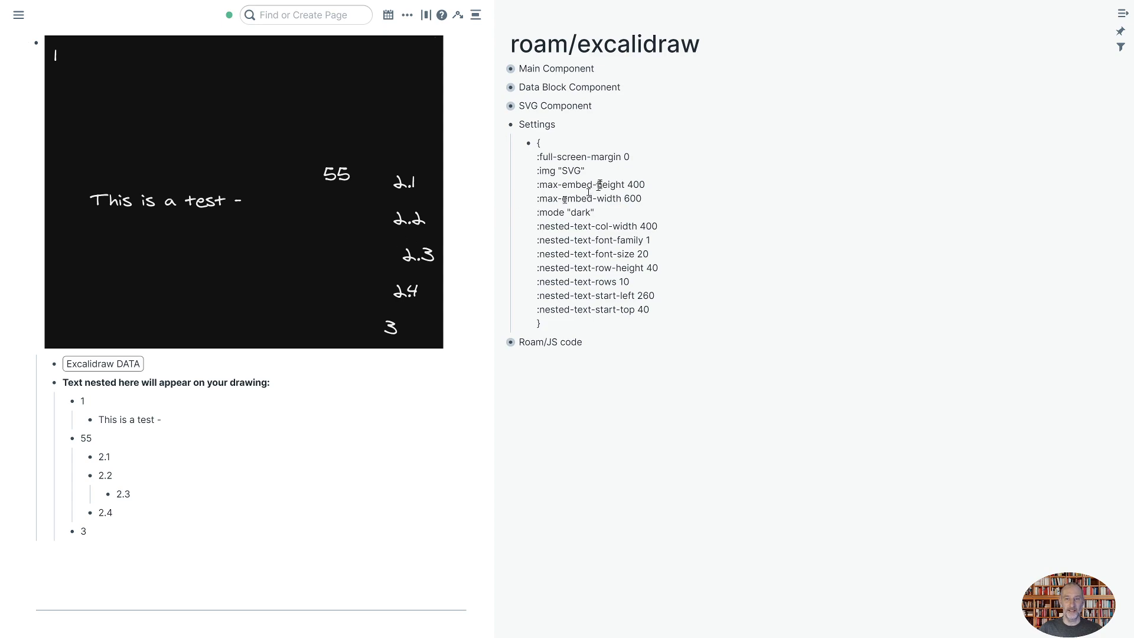
click(640, 157)
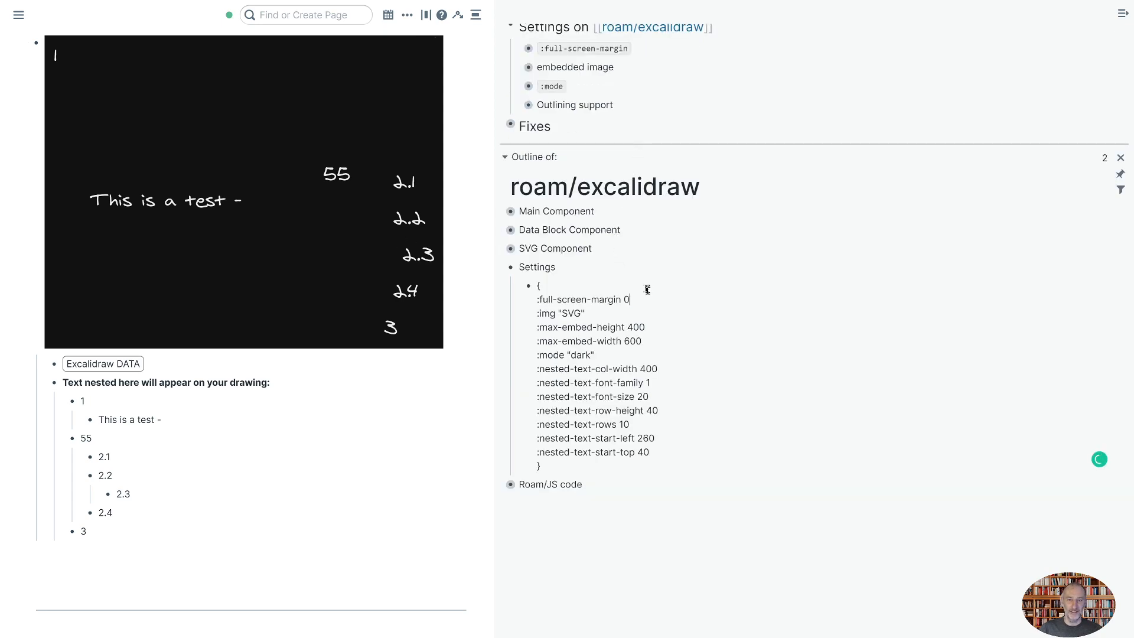
text(.015)
click(364, 471)
mouse_move(377, 58)
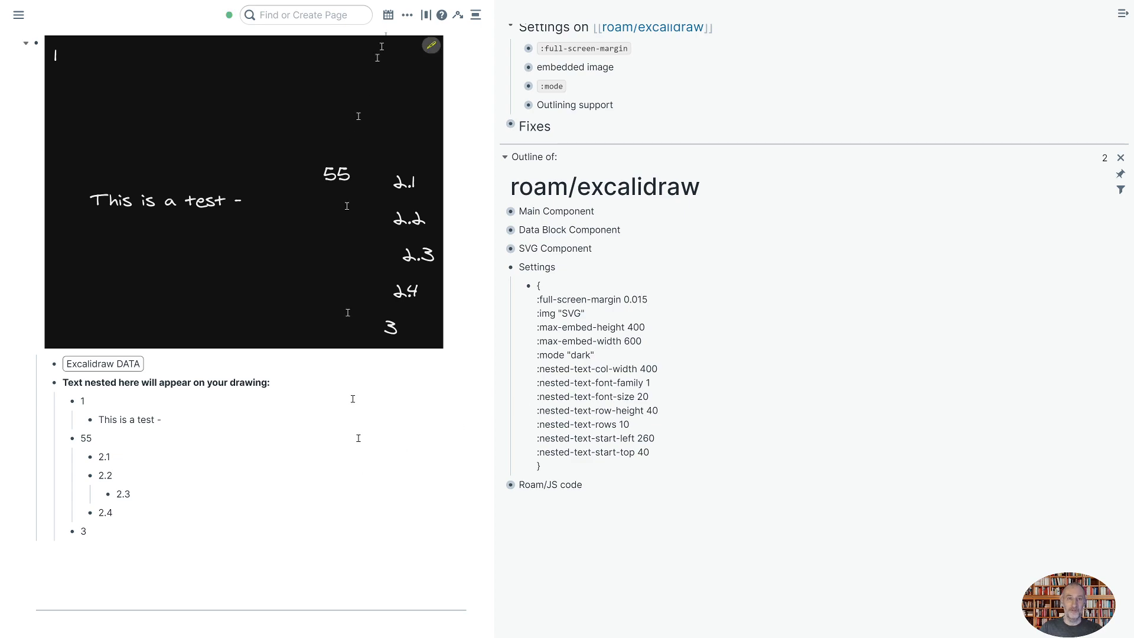
click(430, 47)
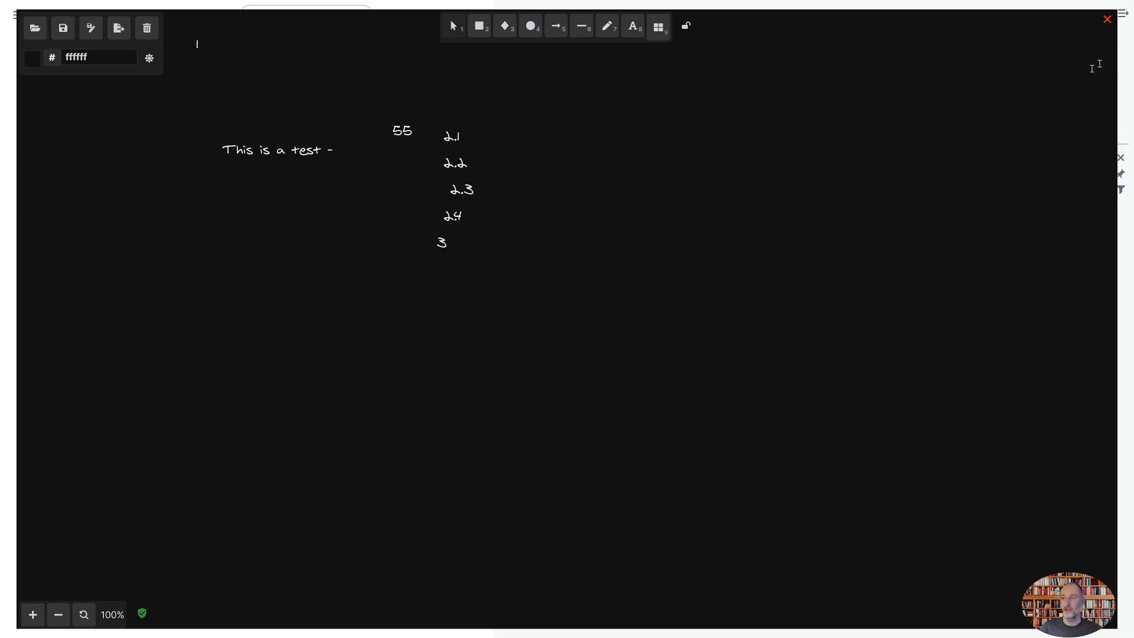
click(1109, 21)
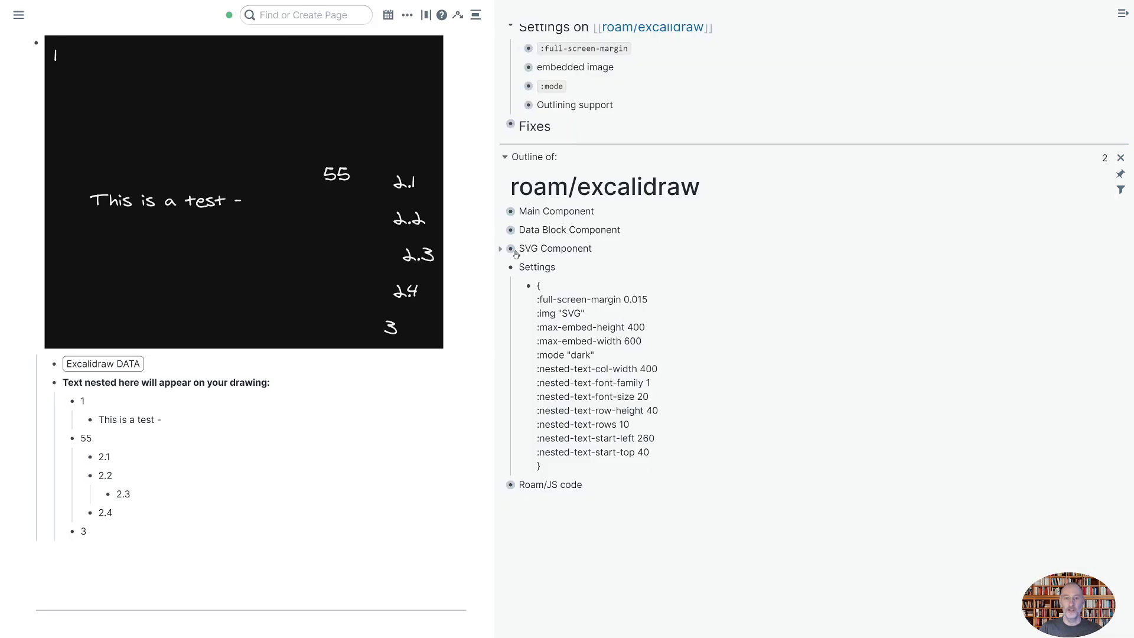
Set :full-screen-margin to 0 in the roam/excalidraw Settings block
click(635, 300)
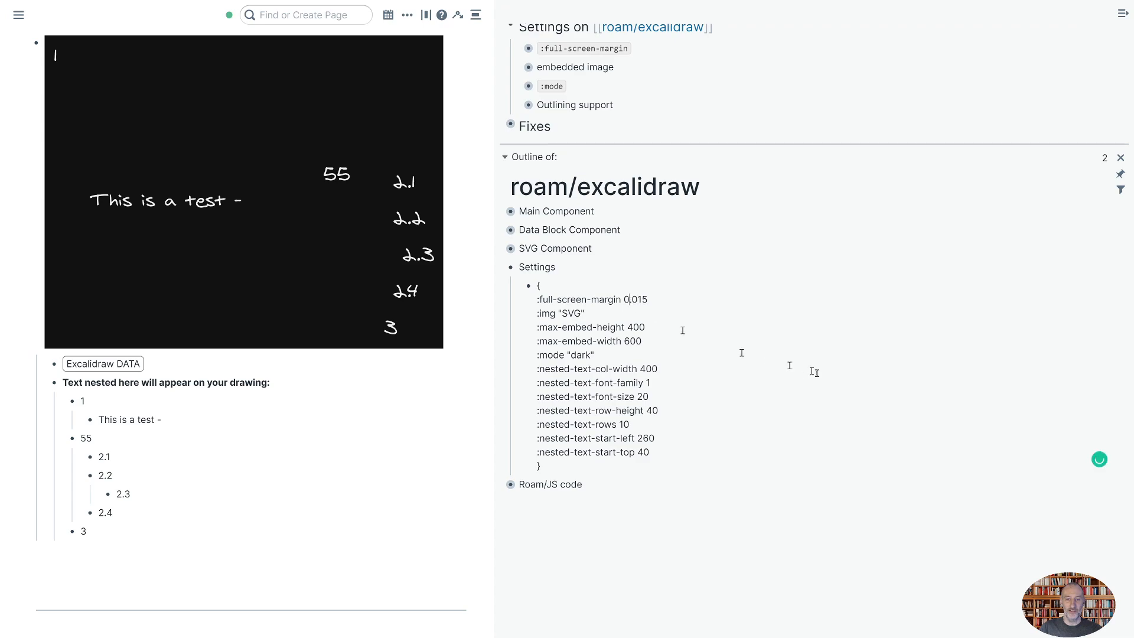
key(BackSpace)
key(BackSpace)
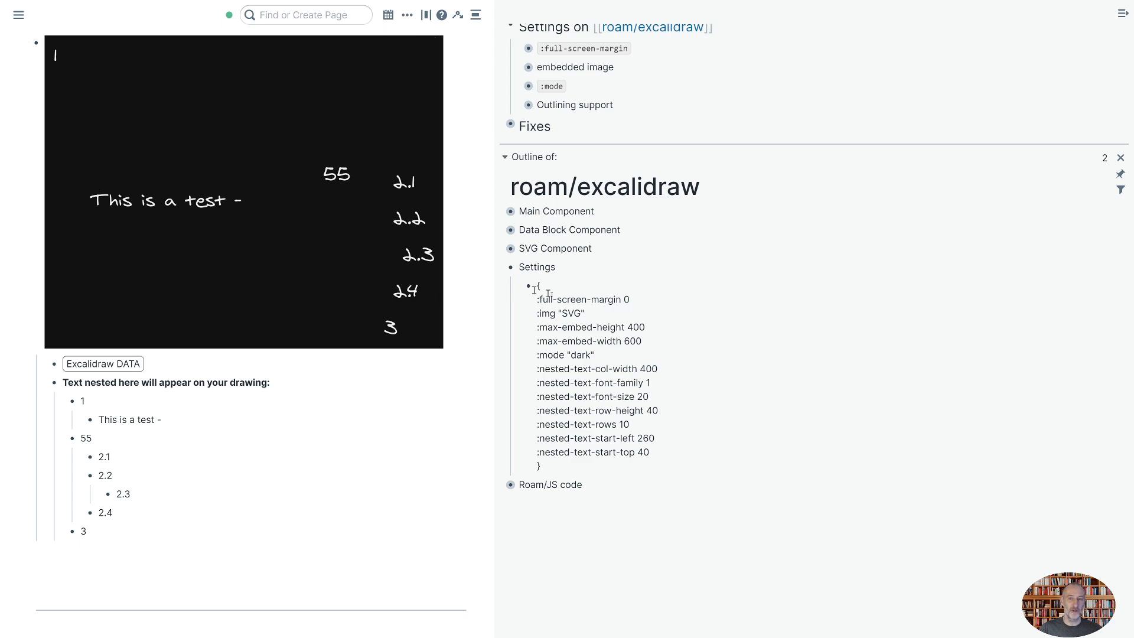
Try "PNG" as the :img setting and restore it to "SVG"
double_click(571, 313)
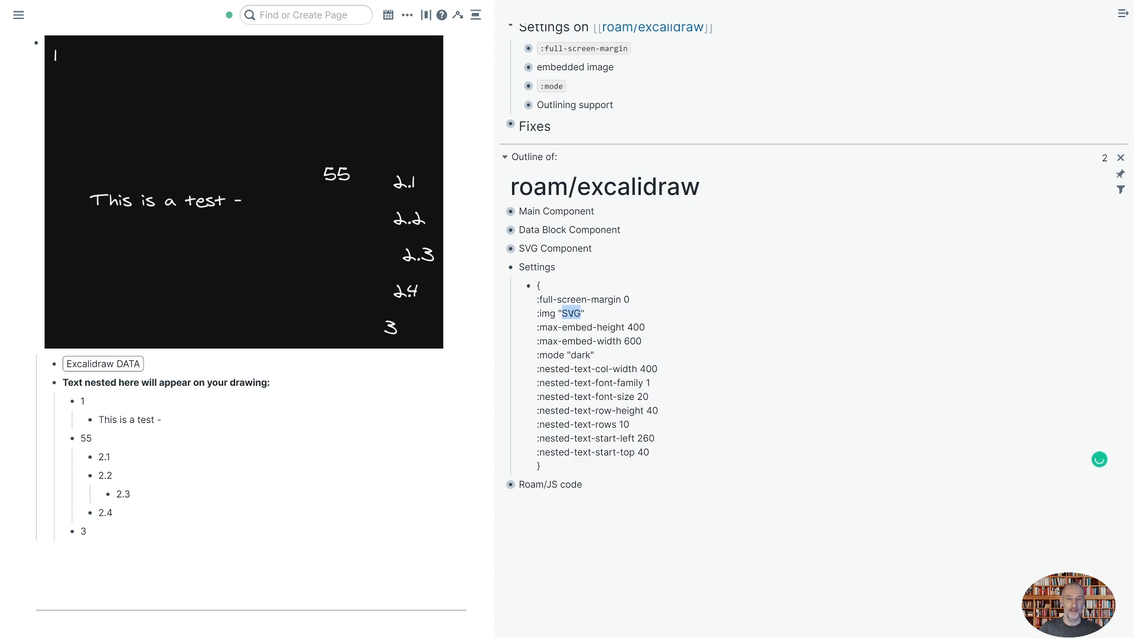
text(PNG)
key(BackSpace)
key(BackSpace)
text(SVG)
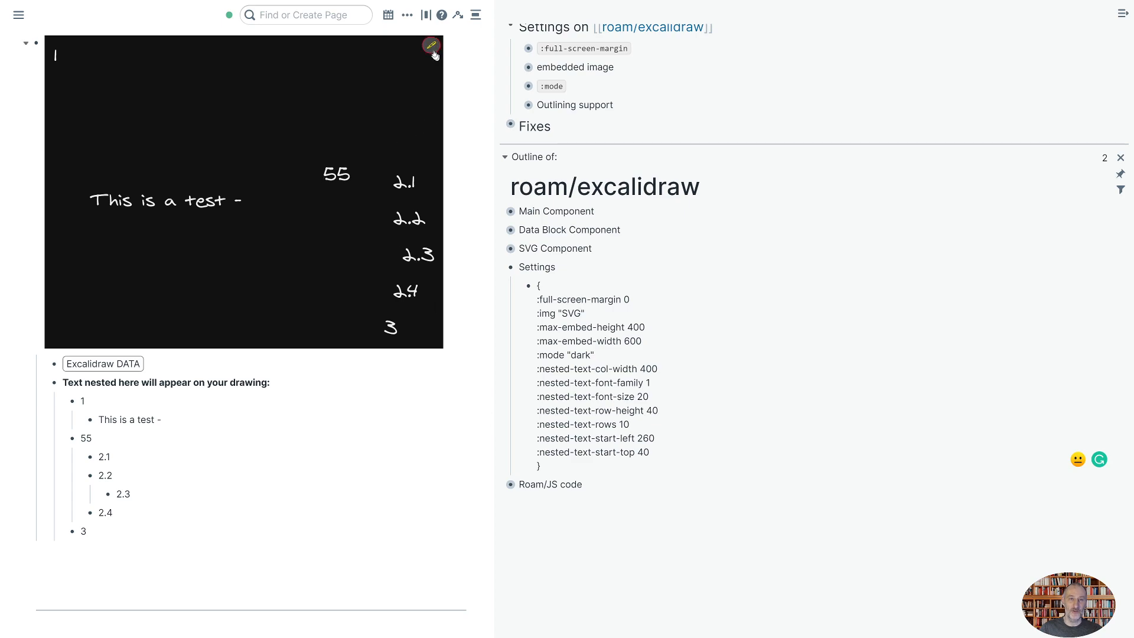
Rearrange the drawing into a narrow column with 1 above 2.1 and "This is a test -" and 55 below 3, and close the editor
click(431, 47)
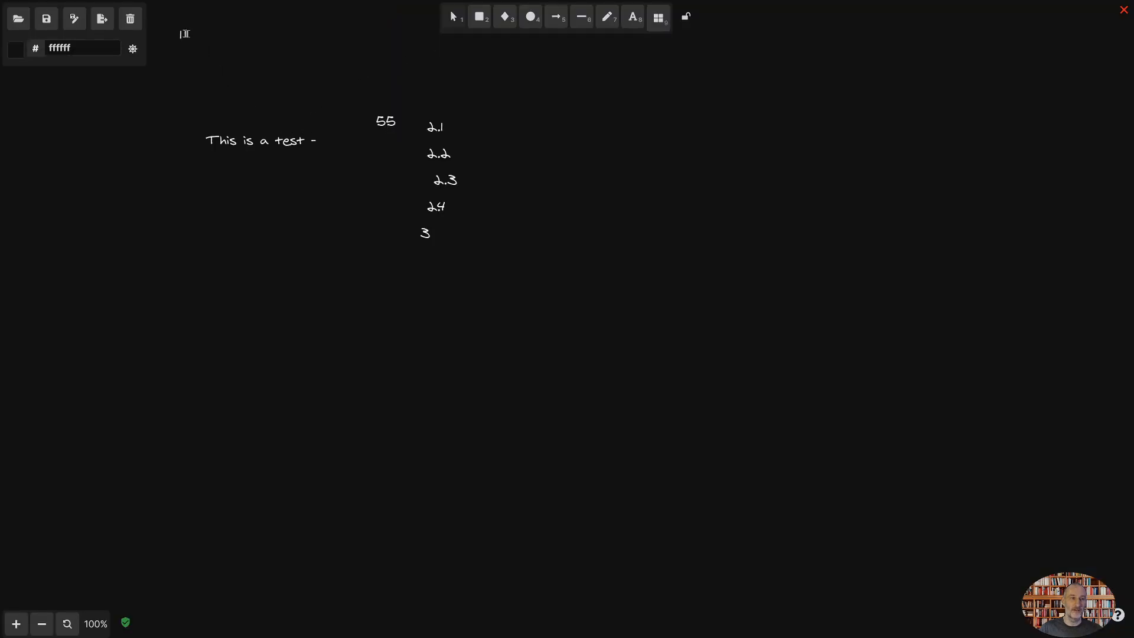
drag(180, 35, 439, 95)
drag(266, 145, 437, 288)
drag(387, 122, 431, 319)
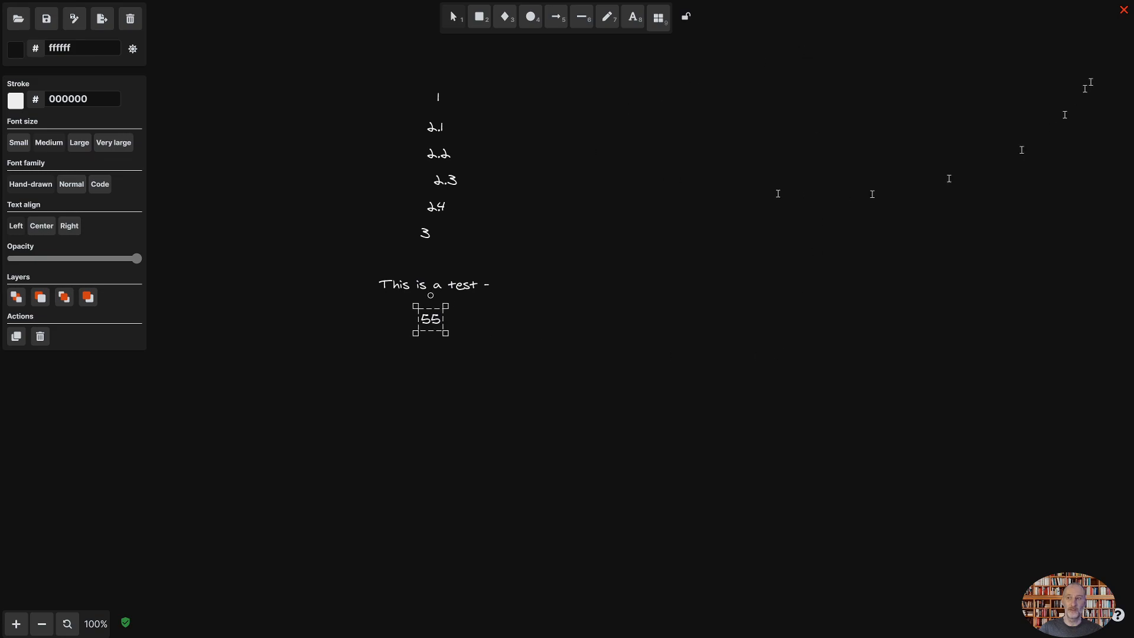
click(1124, 9)
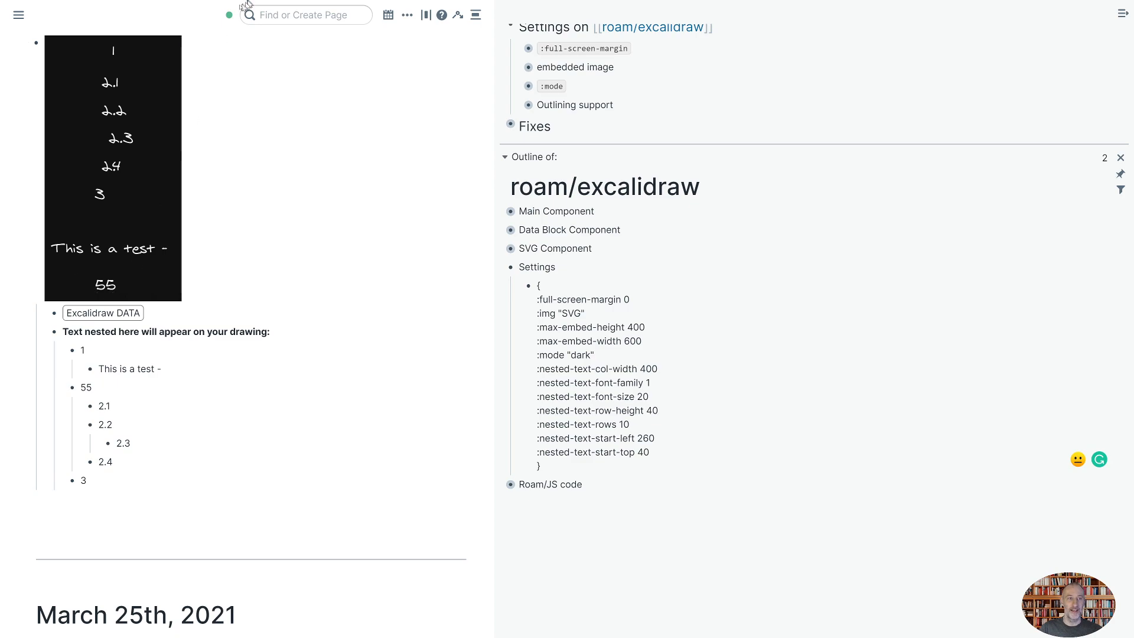
Widen the drawing by moving "This is a test -" far right and 55 far left of the number column, and highlight the :max-embed-width value
click(171, 45)
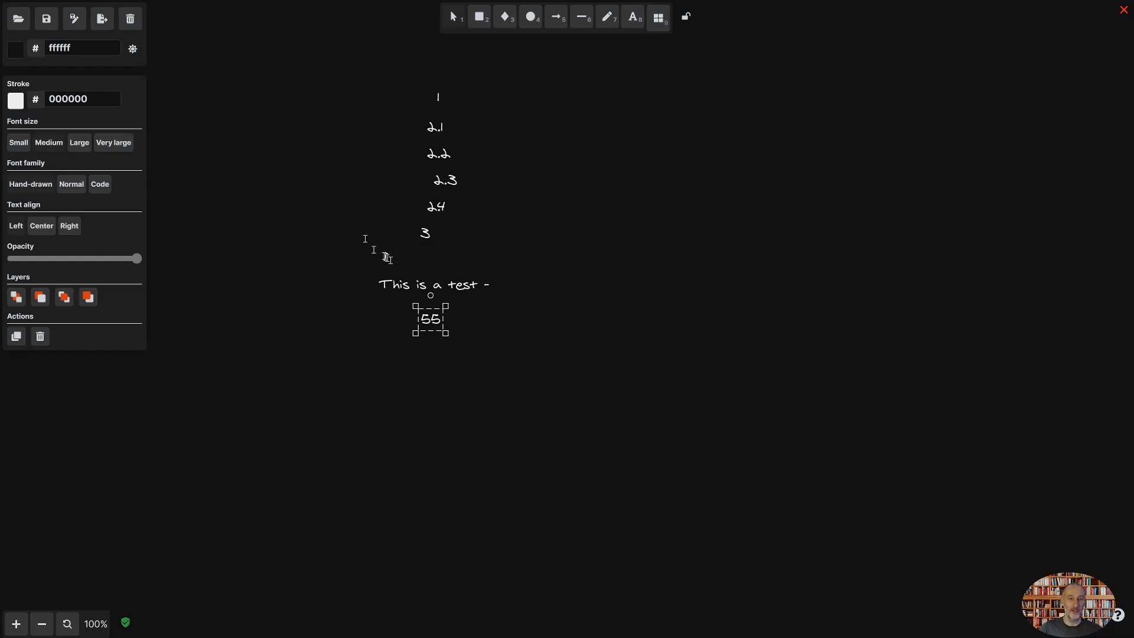
drag(391, 285, 851, 172)
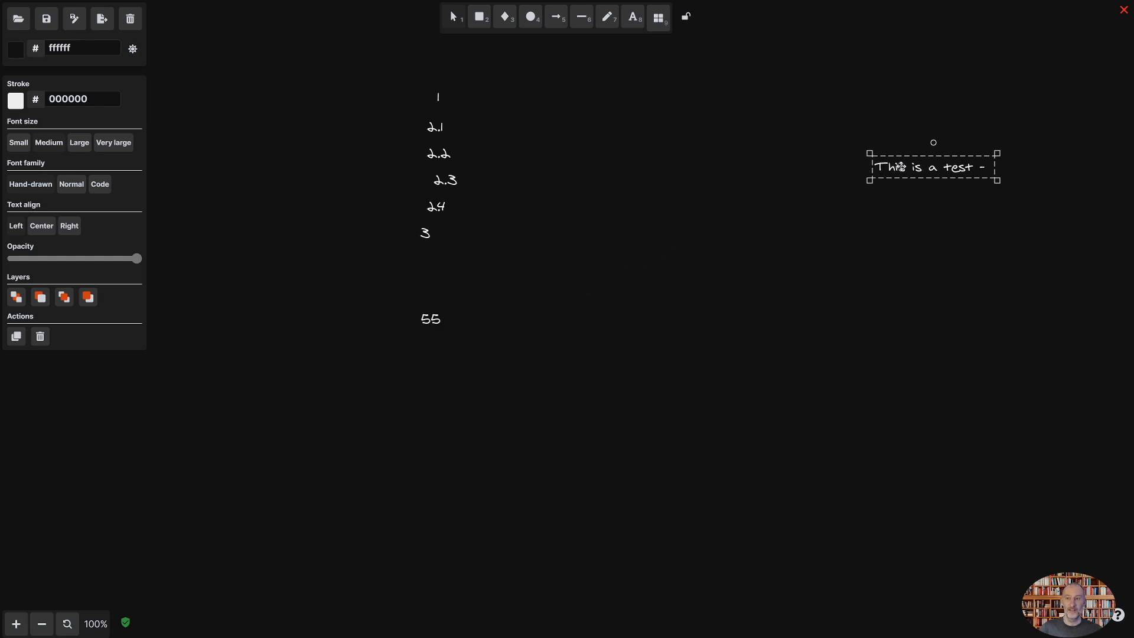
drag(426, 323, 181, 164)
click(1125, 11)
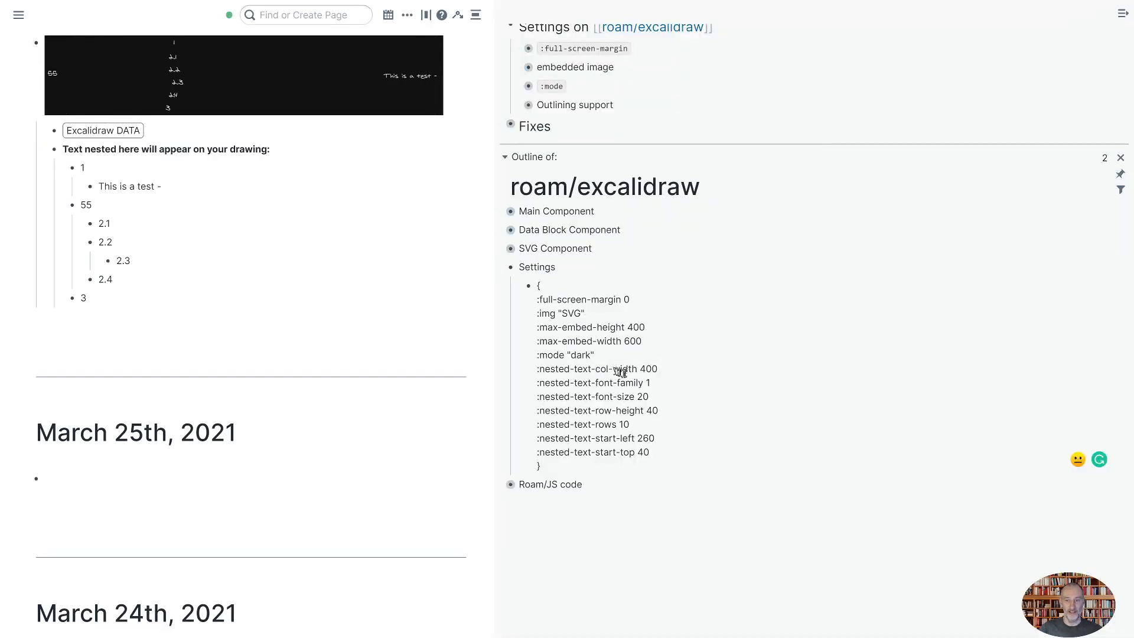
drag(641, 341, 624, 342)
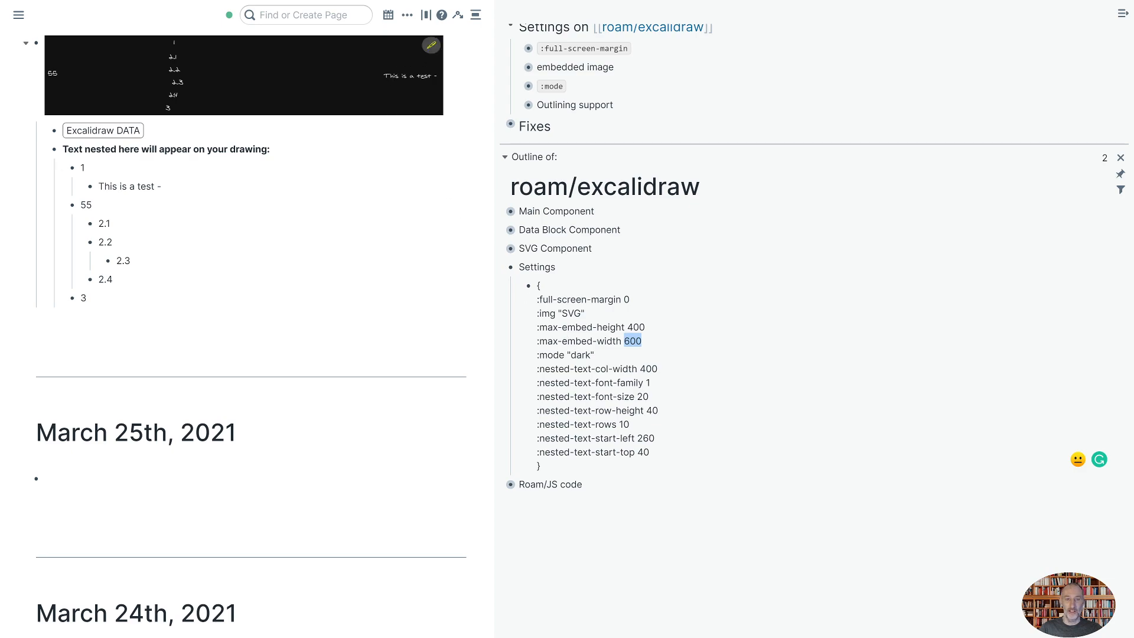
Switch the drawing to light mode, close its editor, and return the browser to full screen
click(431, 48)
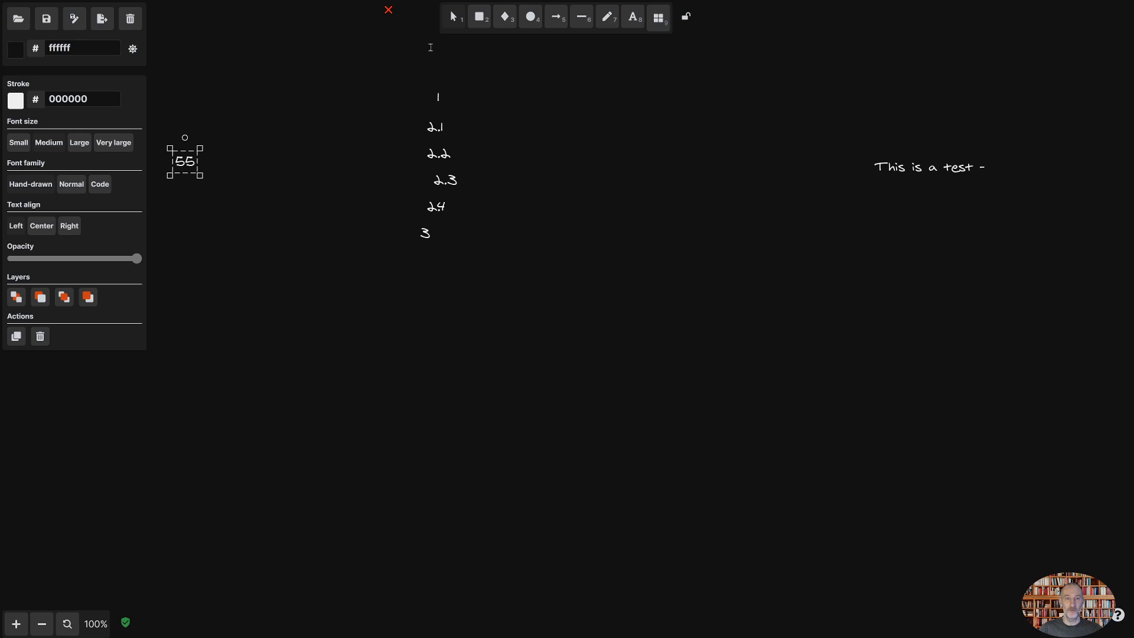
click(136, 51)
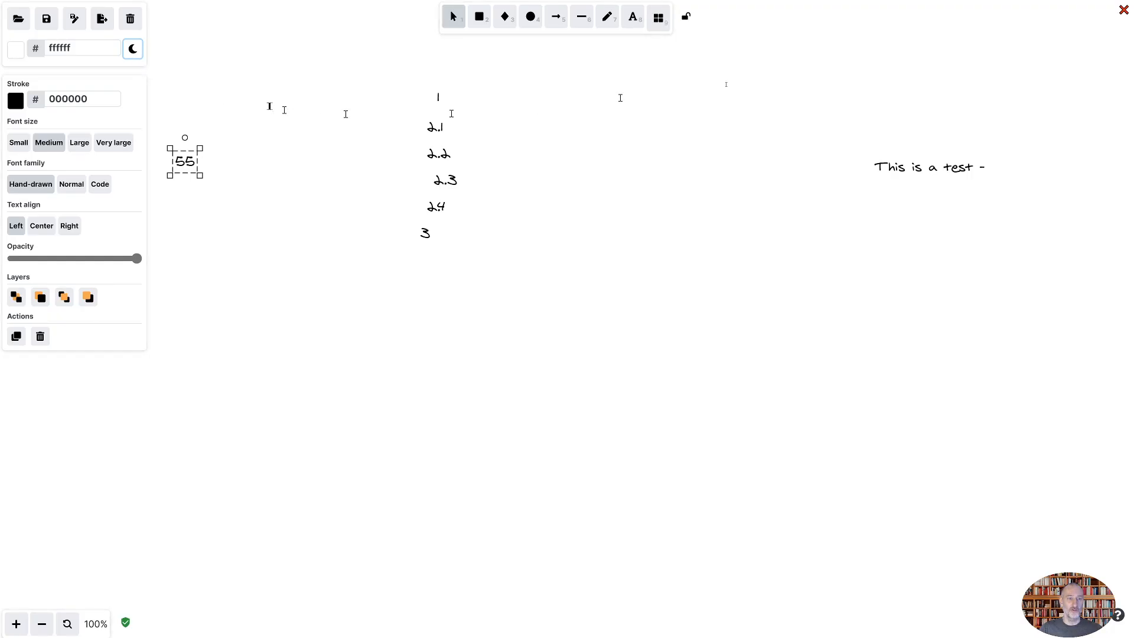
click(1109, 113)
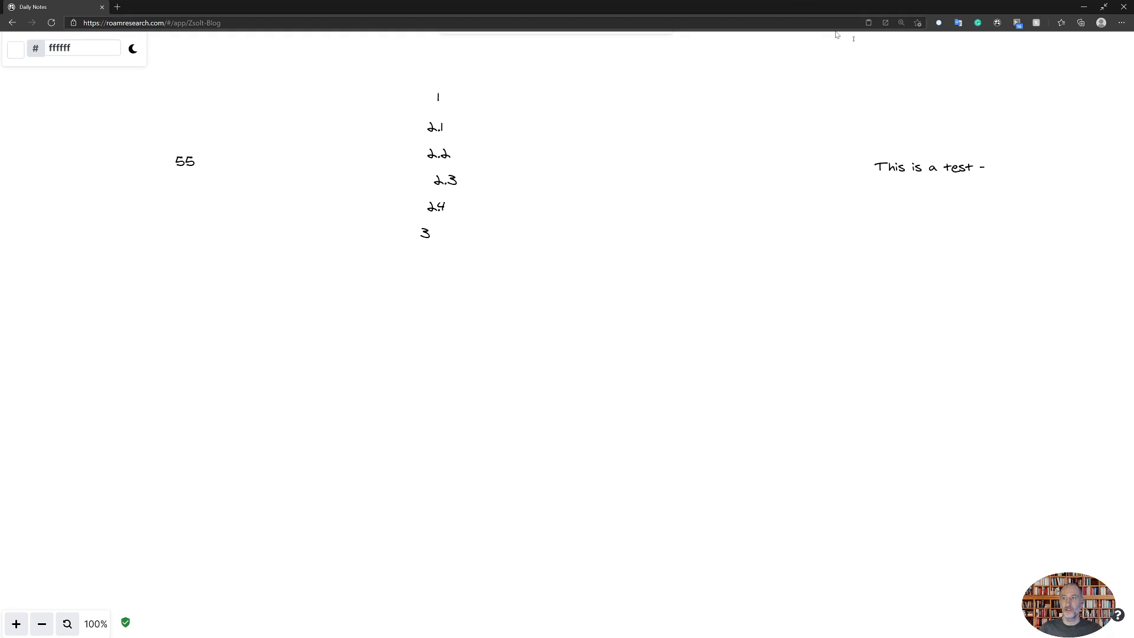
click(1103, 7)
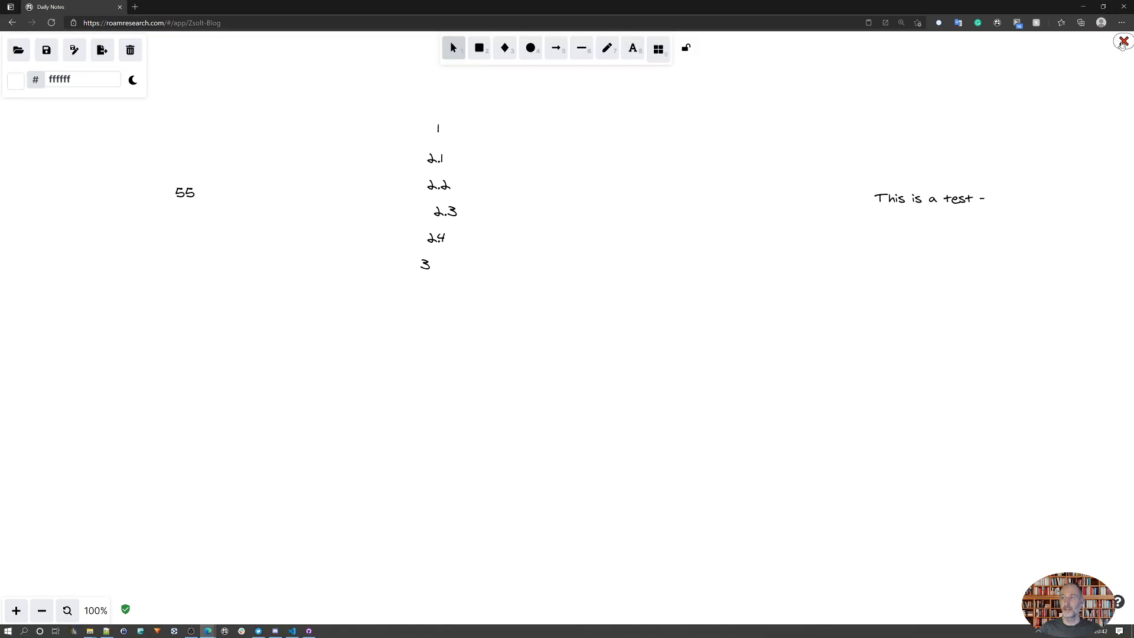
click(1123, 45)
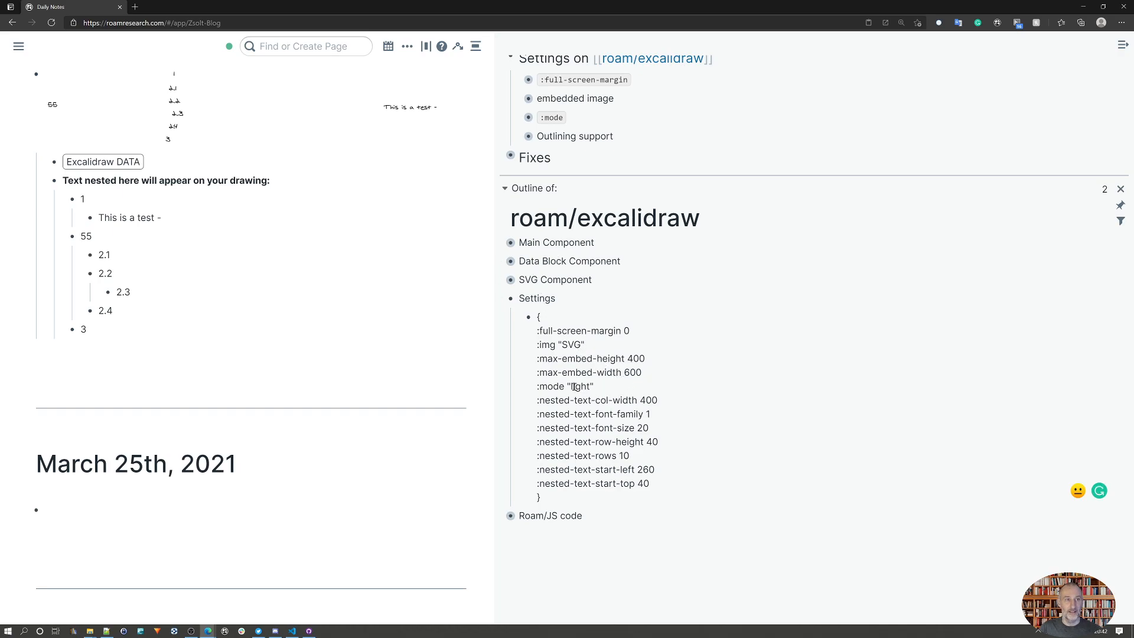
key(F11)
mouse_move(426, 53)
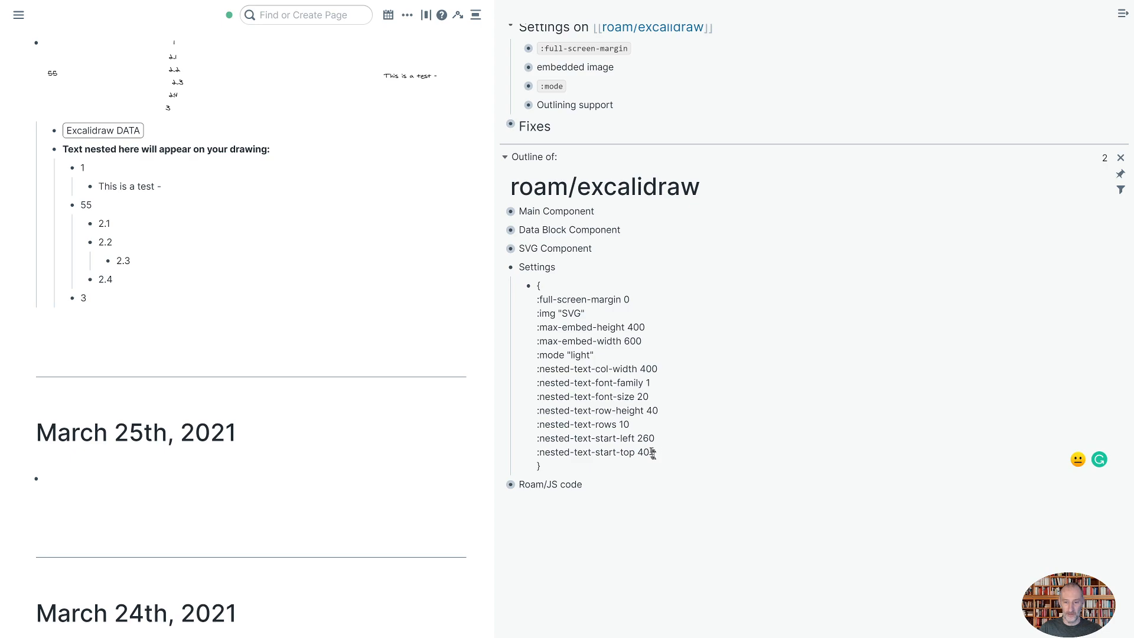
Set :nested-text-rows to 20 in the roam/excalidraw Settings block and highlight that setting
drag(639, 425, 537, 431)
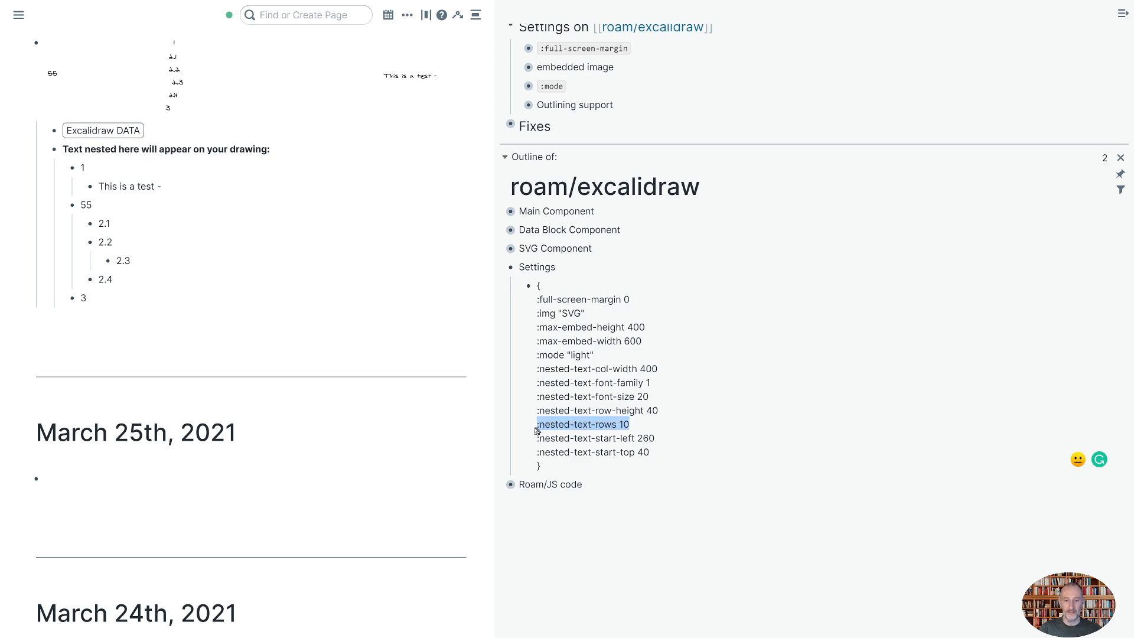
click(535, 431)
click(622, 426)
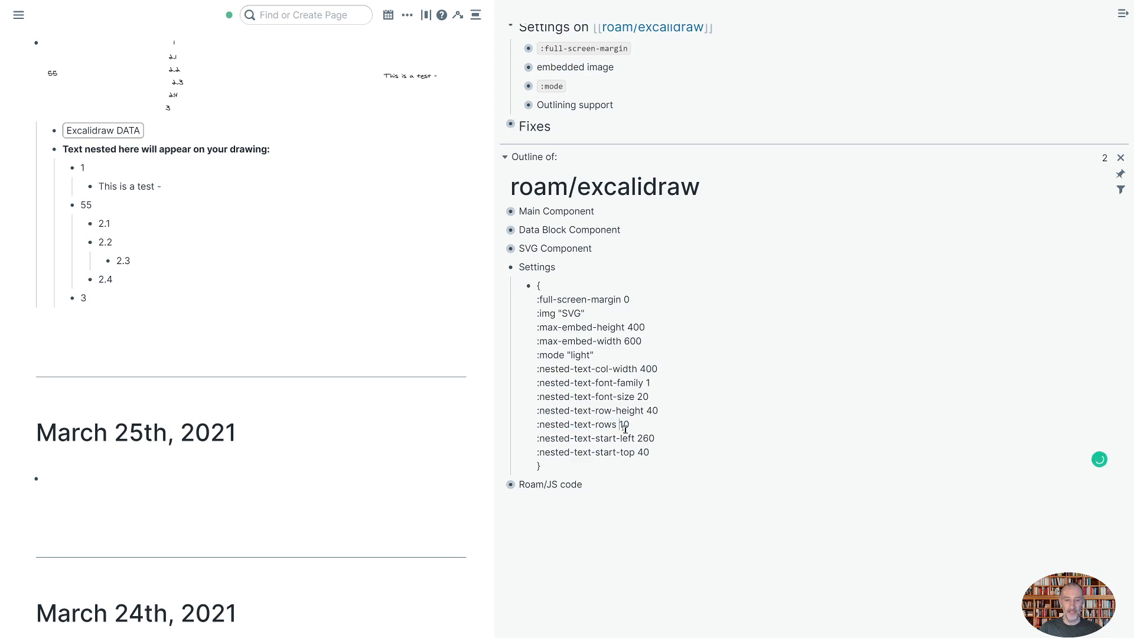
text(2)
drag(631, 426, 559, 426)
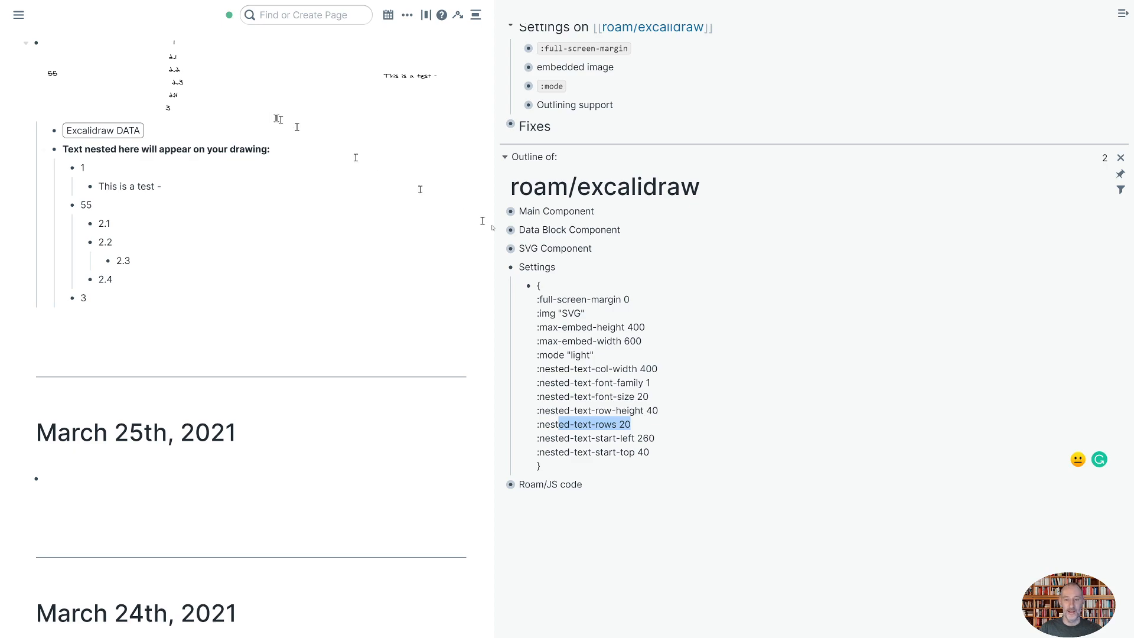
Highlight the :nested-text-col-width setting and place the text cursor in the :nested-text-start-left value
drag(662, 369, 552, 369)
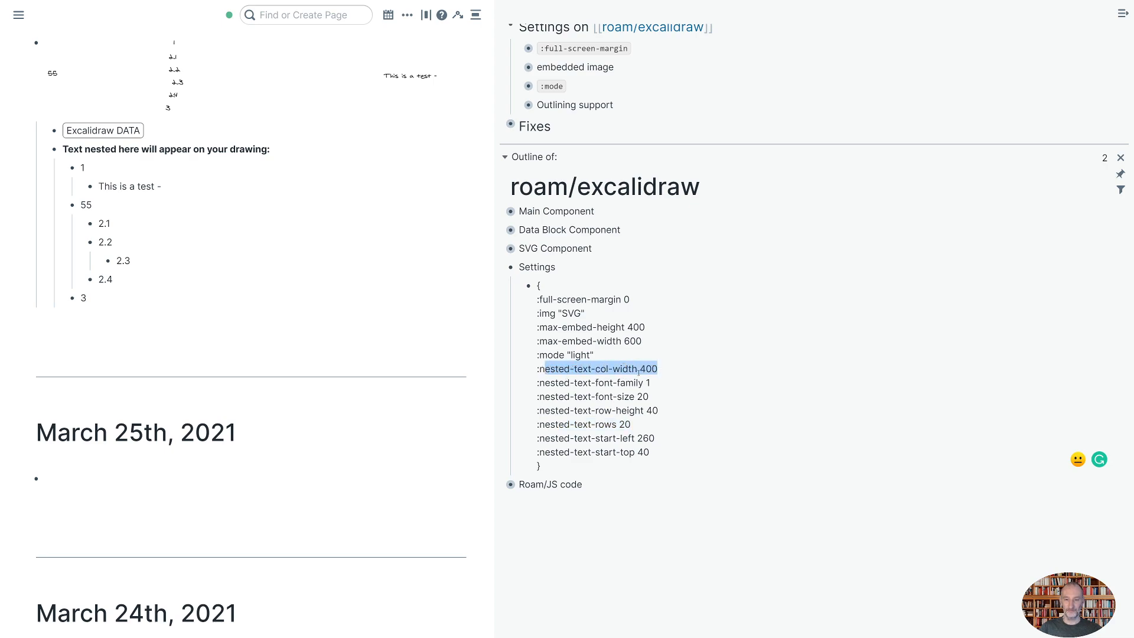
click(642, 446)
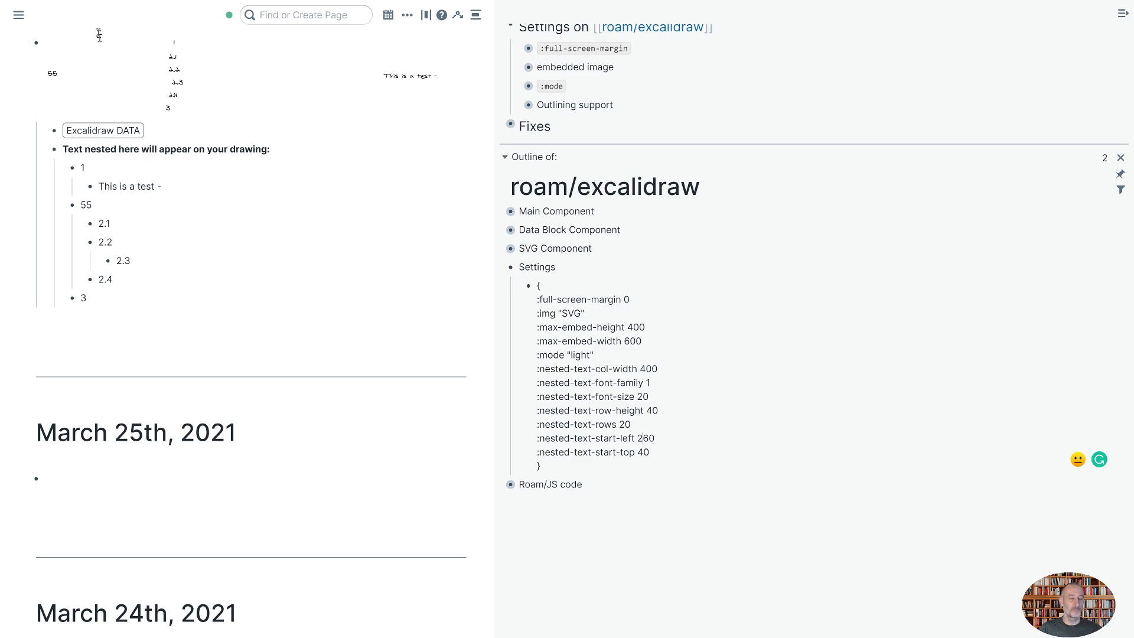
Move the whole number column, from 1 down to 3, beside 55 in the drawing, and set :nested-text-start-left to 320
mouse_move(94, 51)
click(431, 41)
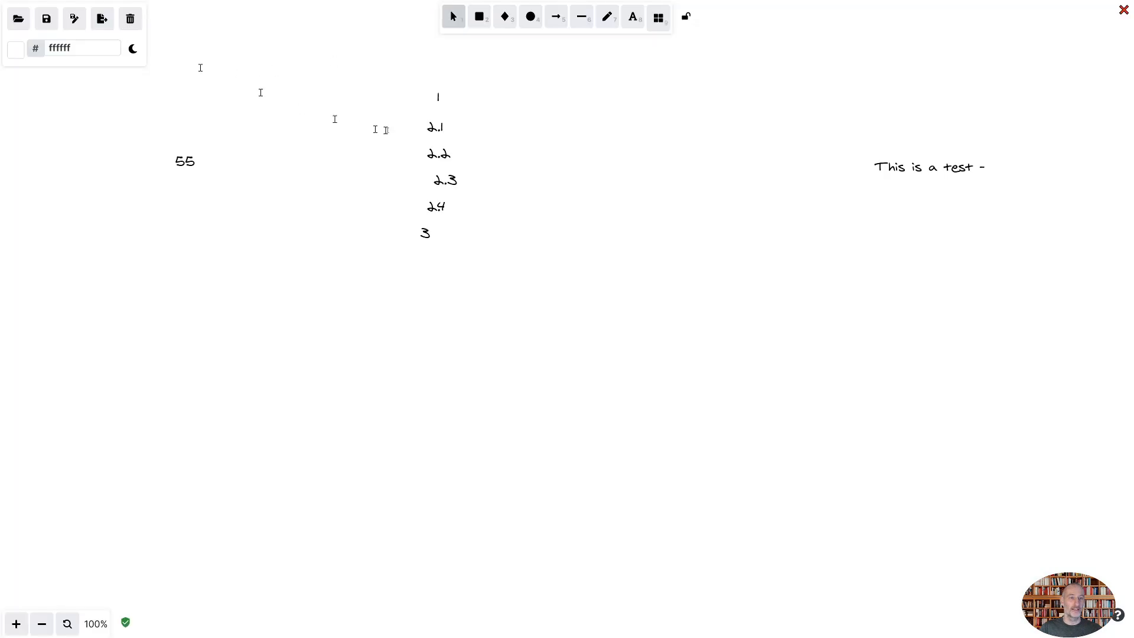
drag(401, 70, 480, 271)
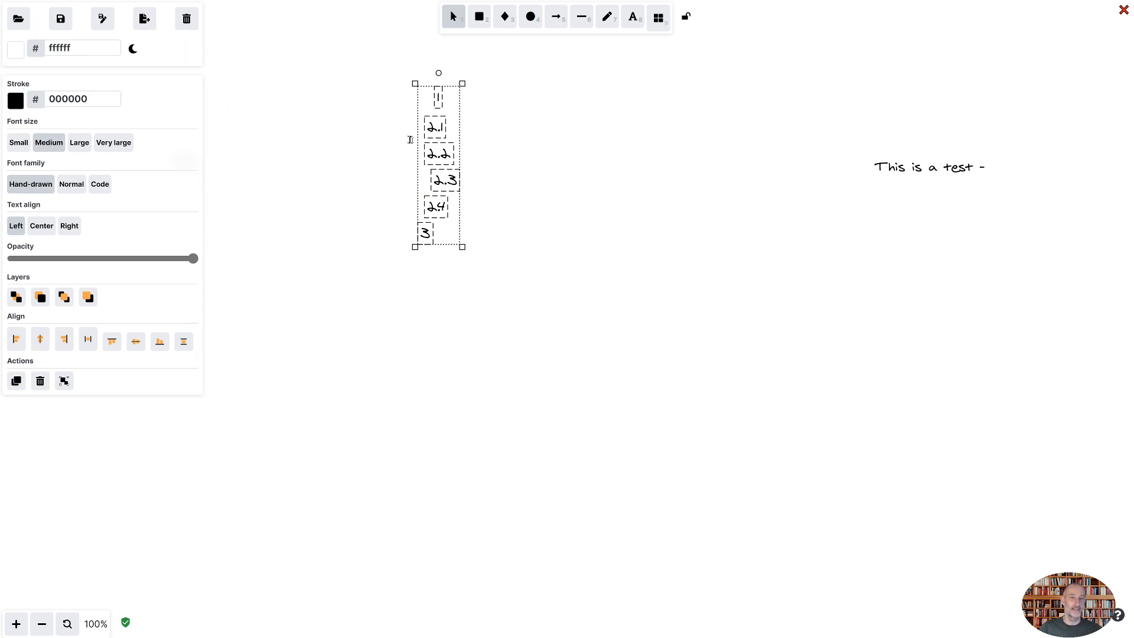
drag(411, 146, 202, 143)
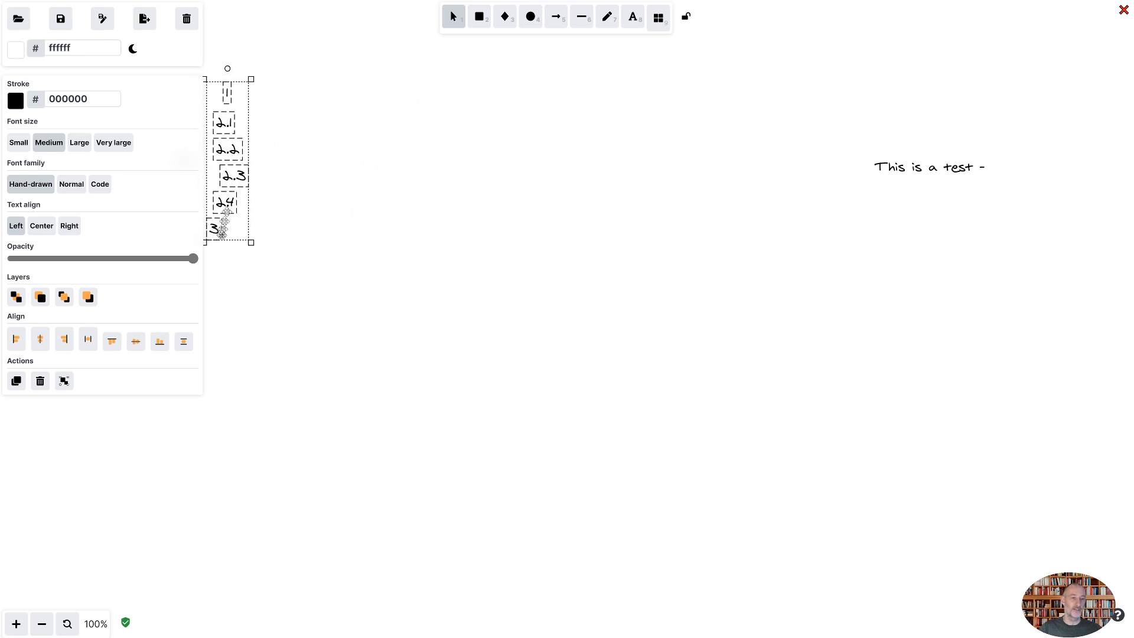
click(726, 220)
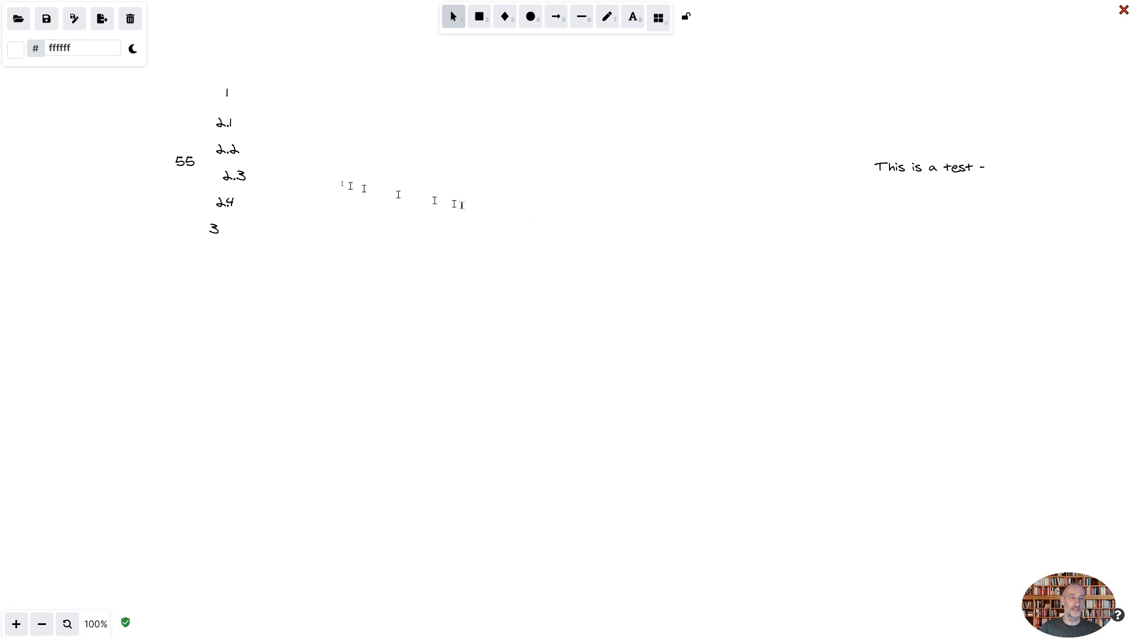
click(1121, 13)
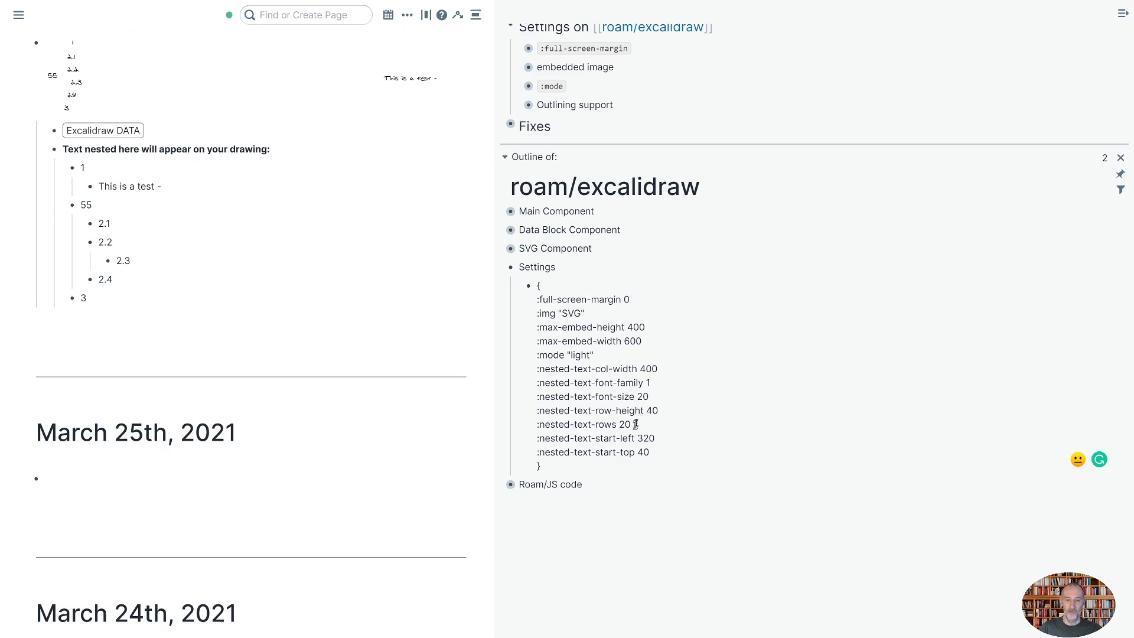
Highlight the :nested-text-font-size value and the :nested-text-font-family value in the Settings block
double_click(651, 397)
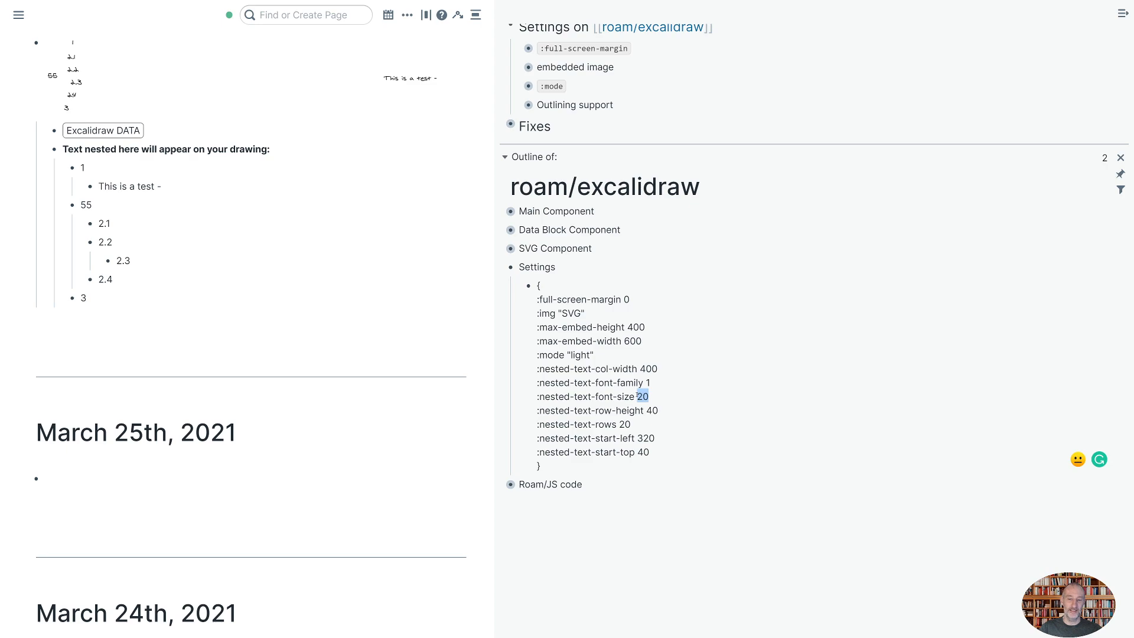
click(655, 394)
double_click(646, 384)
Open the drawing, select the 2.2 text to examine its font size and family options, and close the editor
click(429, 47)
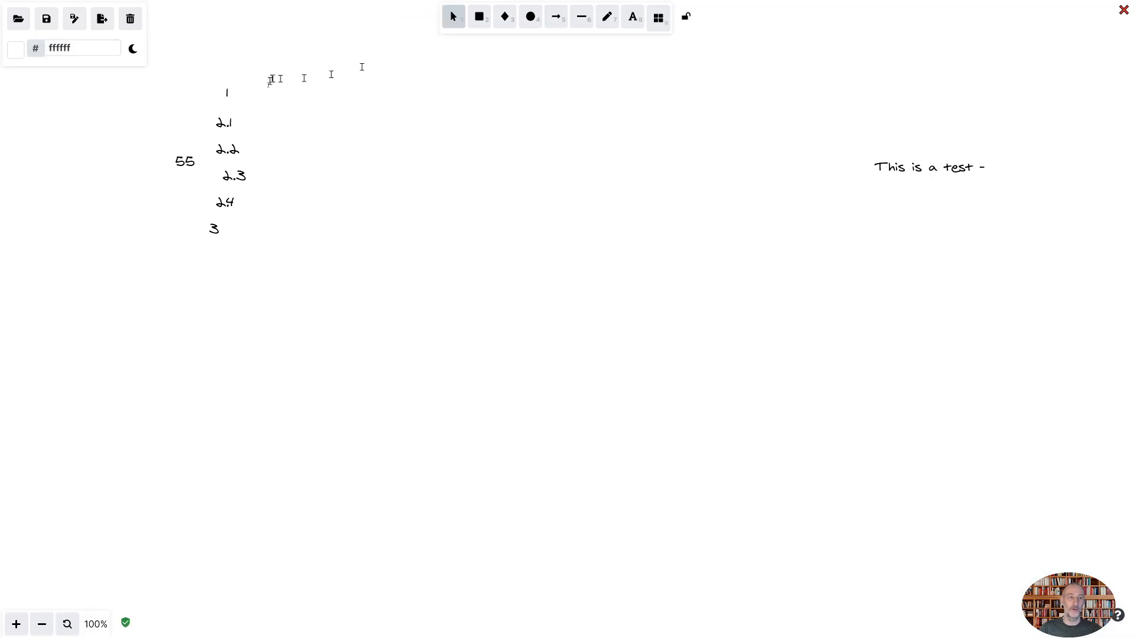
click(243, 150)
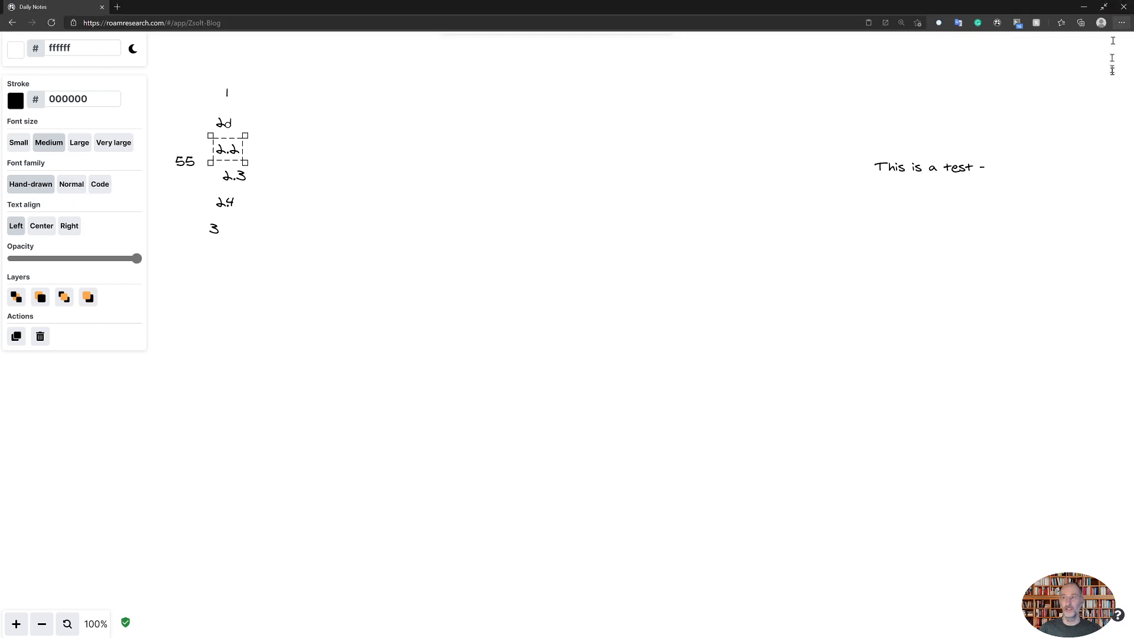
click(1103, 6)
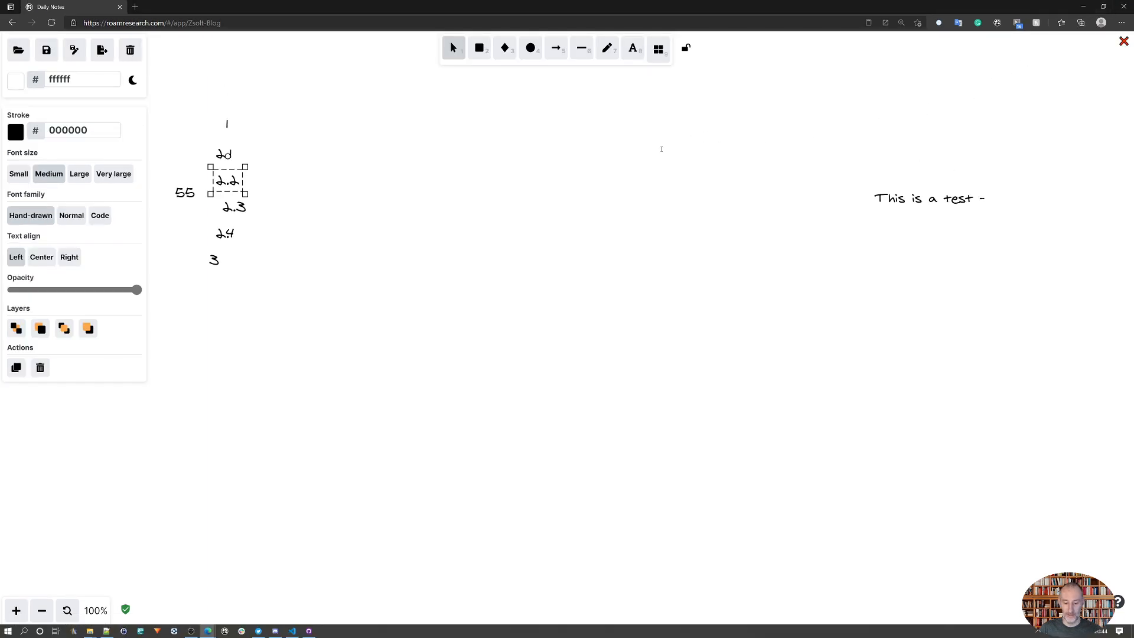
key(F11)
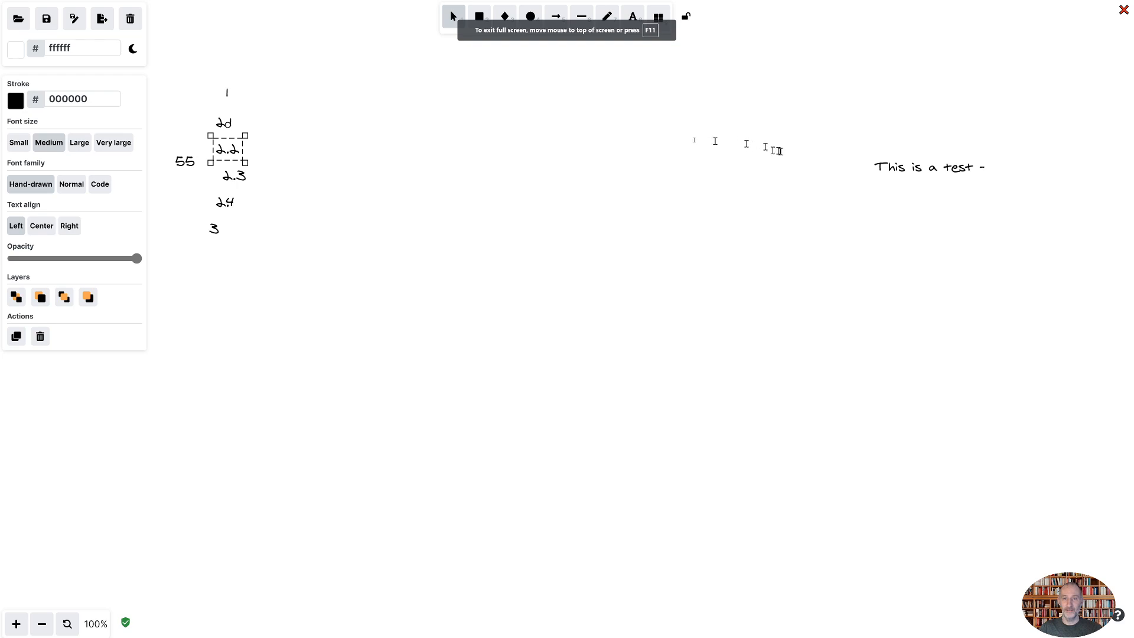
click(1122, 12)
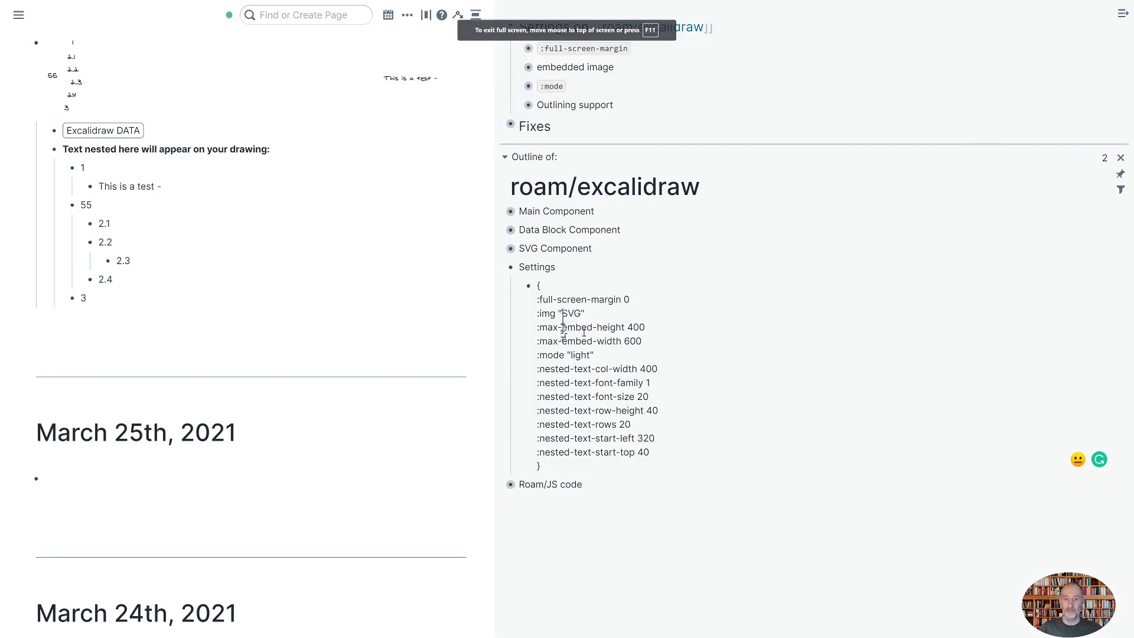
Collapse the Settings on roam/excalidraw section of the release demo outline and expand the Fixes section
scroll(511, 187, up, 3)
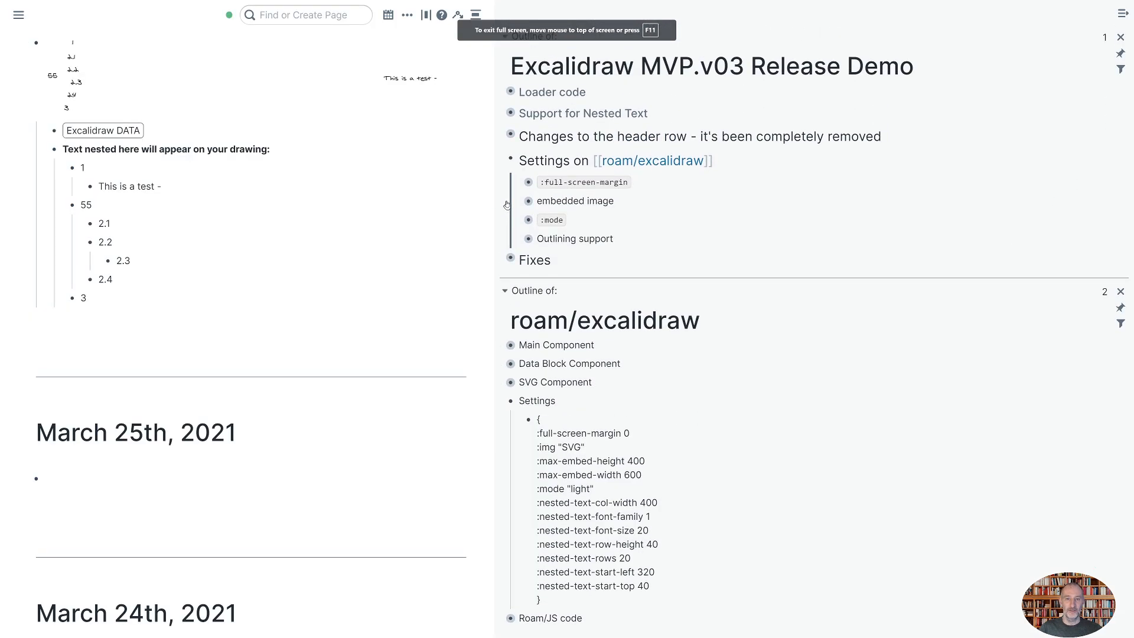
click(502, 160)
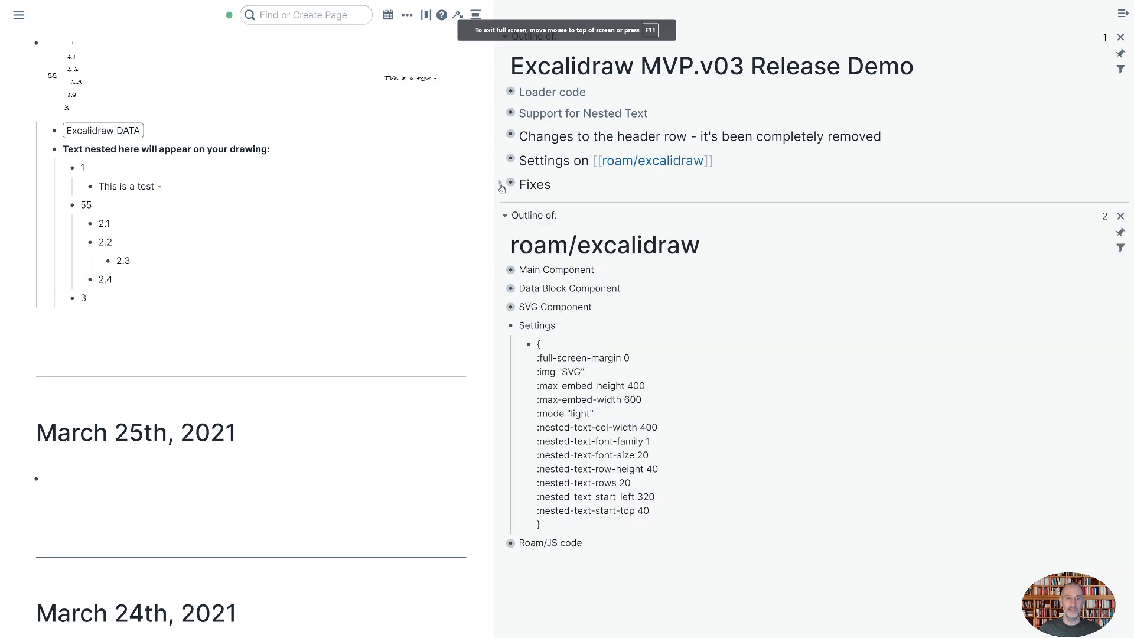
click(501, 184)
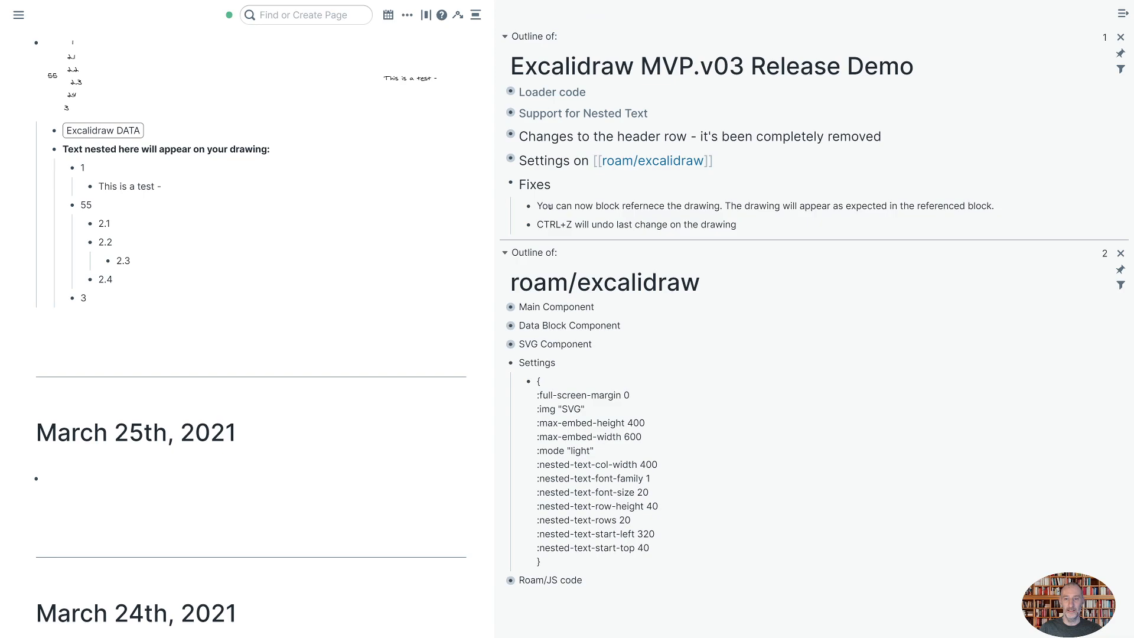
Copy the block reference of the March 26th drawing and paste it into the empty block under March 25th, 2021
scroll(104, 125, up, 3)
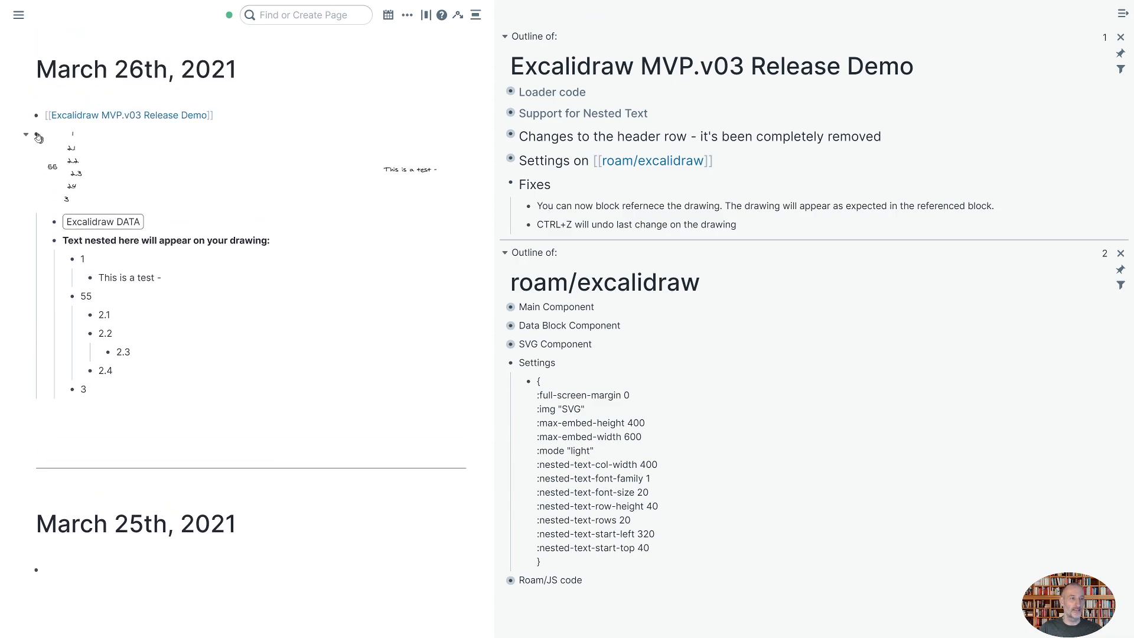
right_click(39, 138)
click(83, 145)
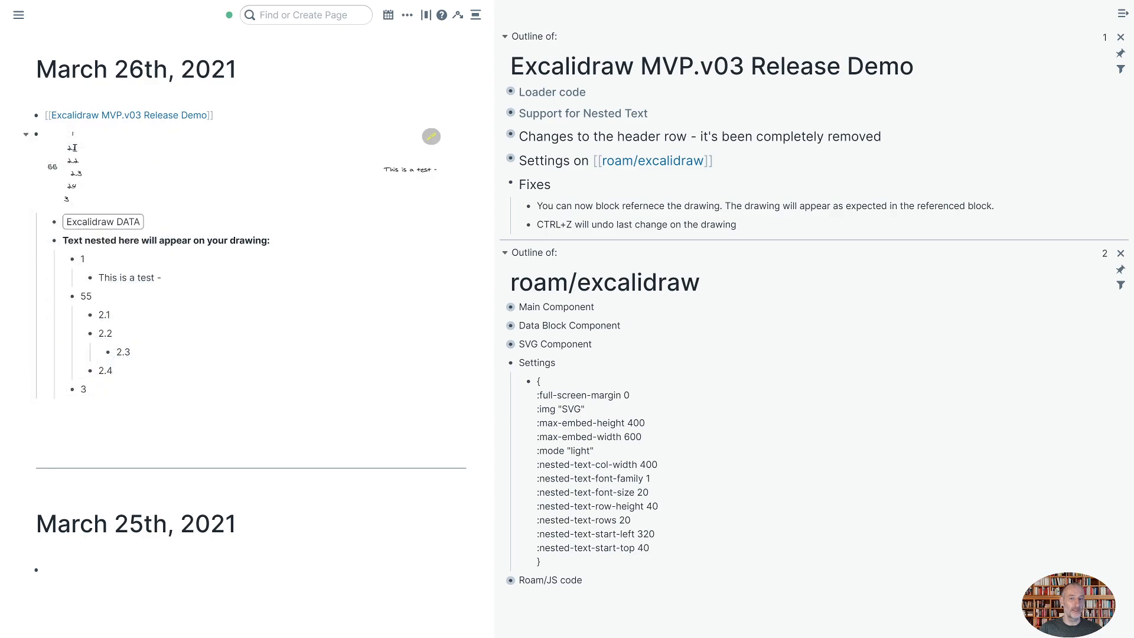
click(769, 229)
click(77, 568)
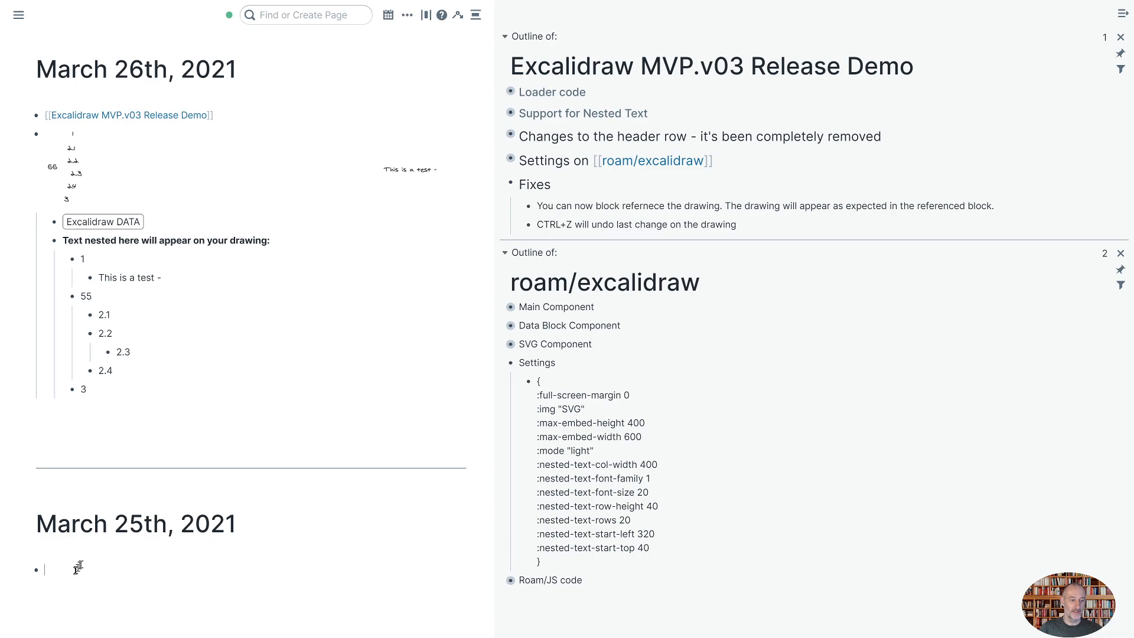
key(ctrl+v)
key(Return)
scroll(281, 506, down, 5)
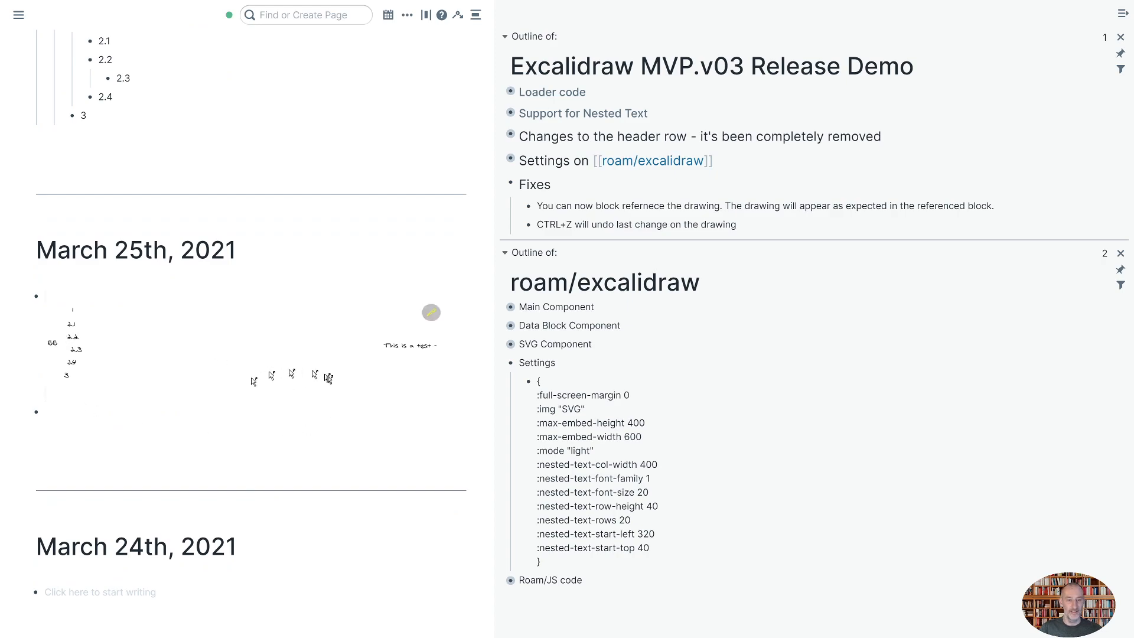
Move the 2.2 text to the right in the March 26th drawing, undo that move, and close the editor
scroll(343, 397, up, 5)
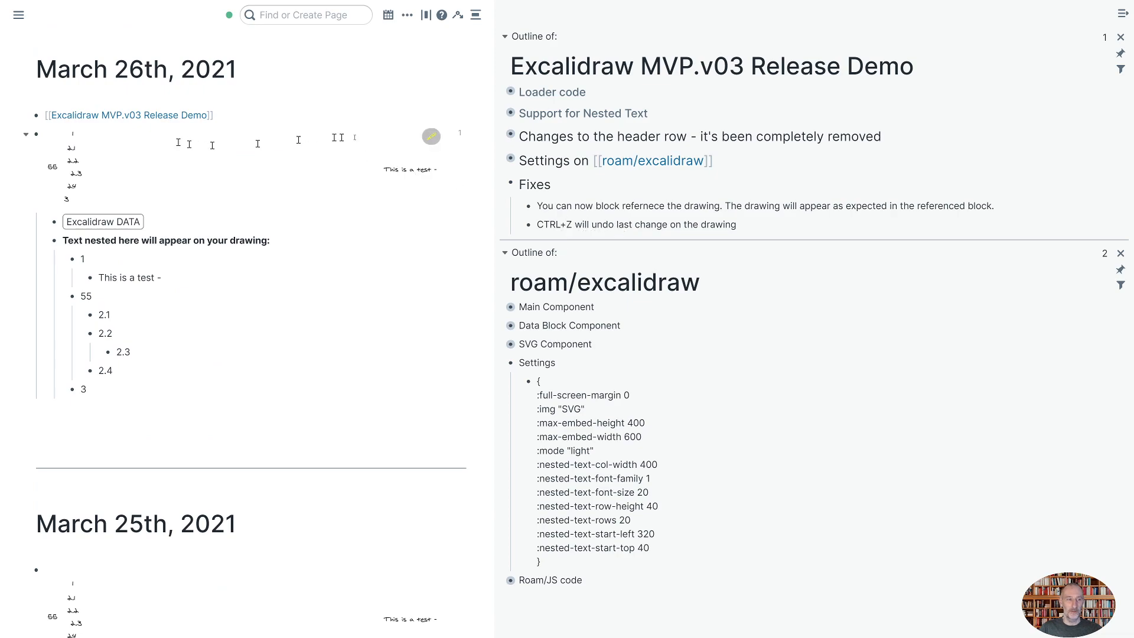
click(431, 136)
drag(230, 154, 411, 165)
key(ctrl+z)
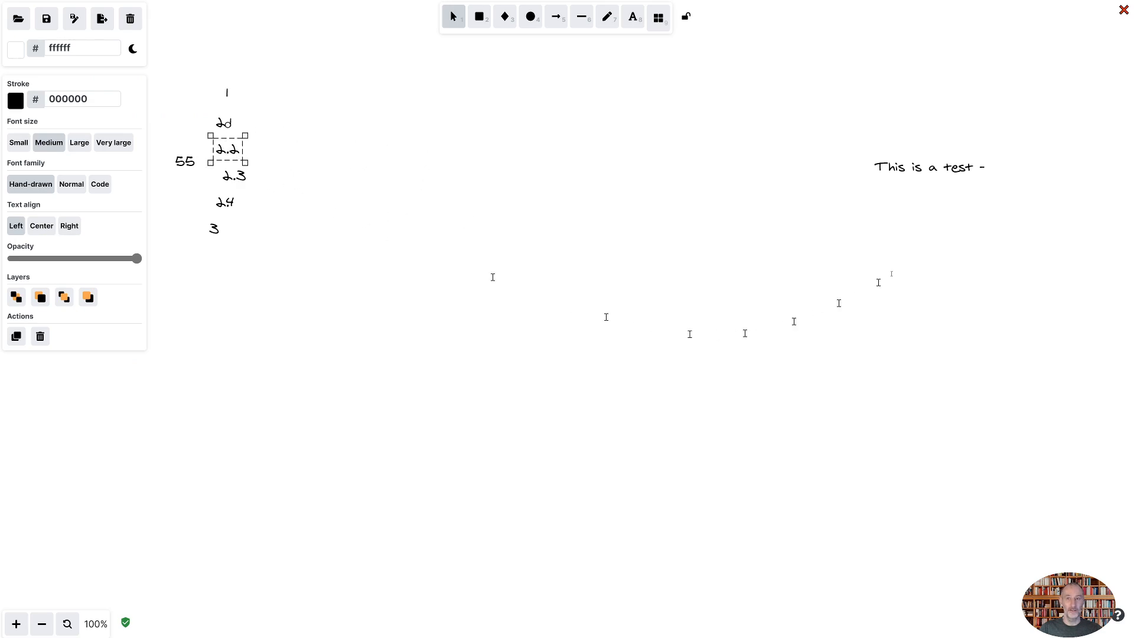
click(1124, 13)
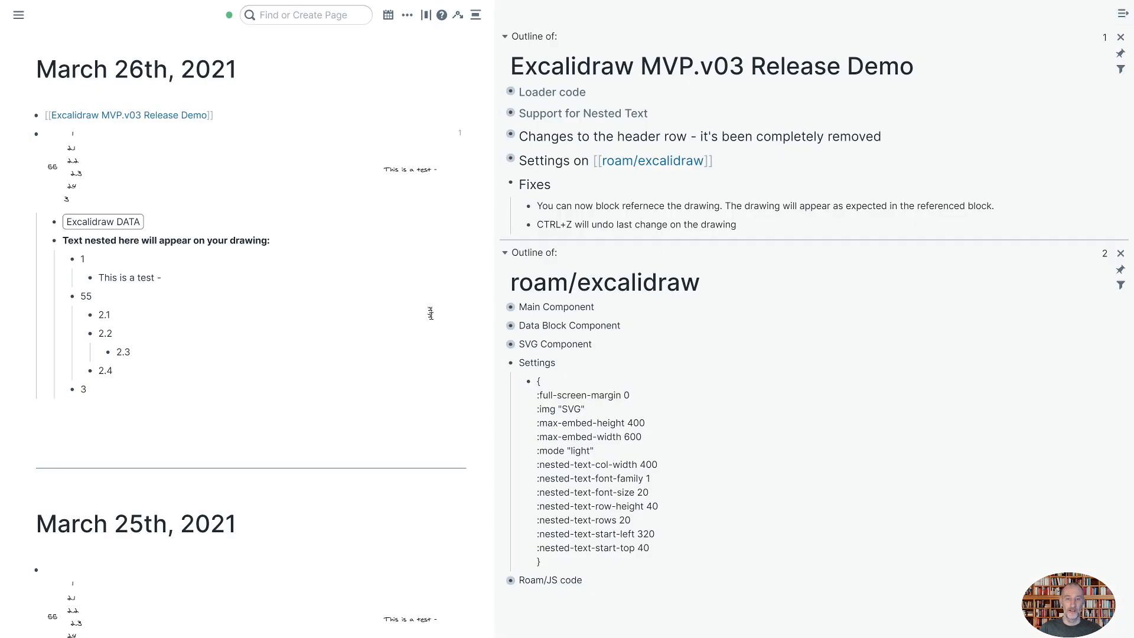